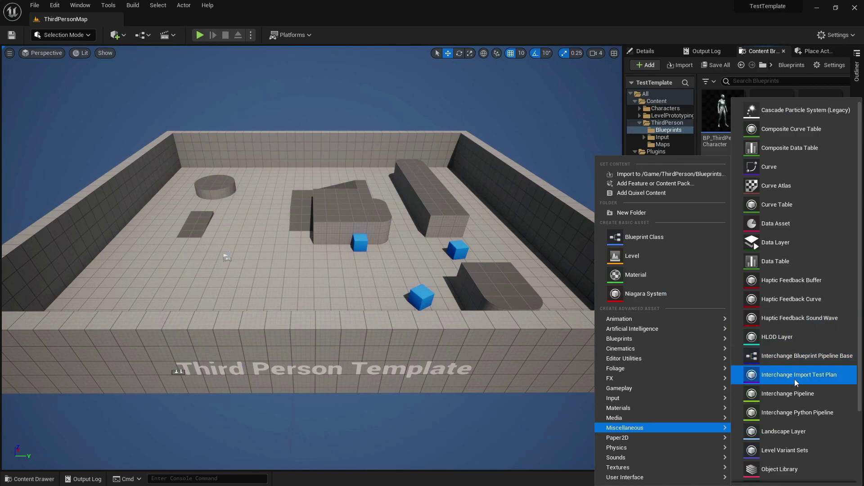
Step: Create a UGC_CameraDataAsset data asset named MyCameraDataAsset in the Blueprints folder
{"action": "left_click", "coordinate": [776, 224]}
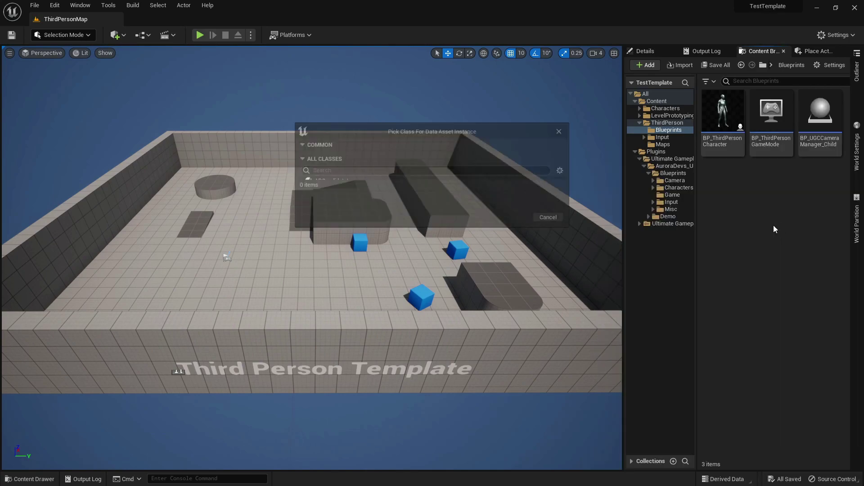
{"action": "type", "text": "ugc"}
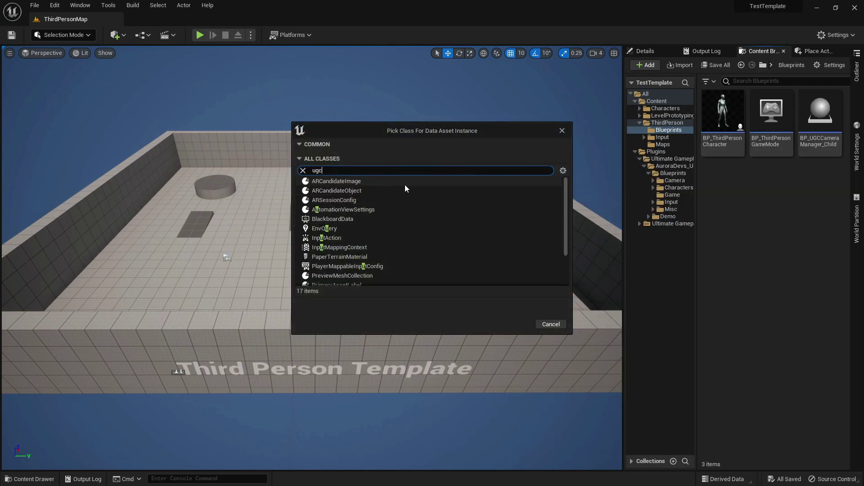
{"action": "left_click", "coordinate": [345, 182]}
{"action": "left_click", "coordinate": [522, 227]}
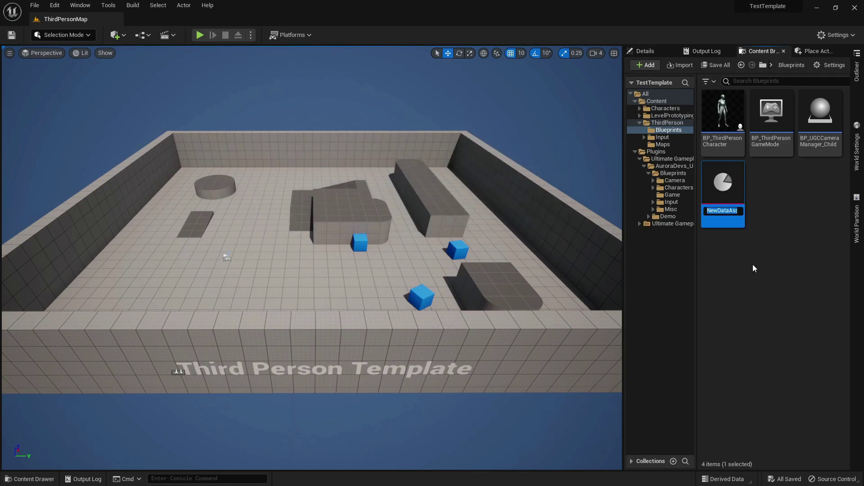
{"action": "type", "text": "MyC"}
{"action": "type", "text": "ameraDataAss"}
{"action": "type", "text": "et"}
{"action": "key", "text": "Return"}
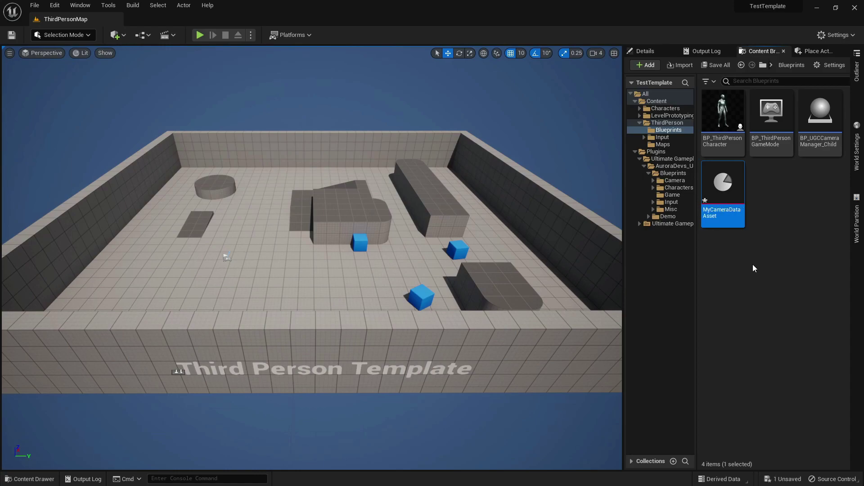
Step: In MyCameraDataAsset, expand the Arm Length, Arm Offset, FOV, Constraints, Dithering and Collision settings
{"action": "double_click", "coordinate": [707, 218]}
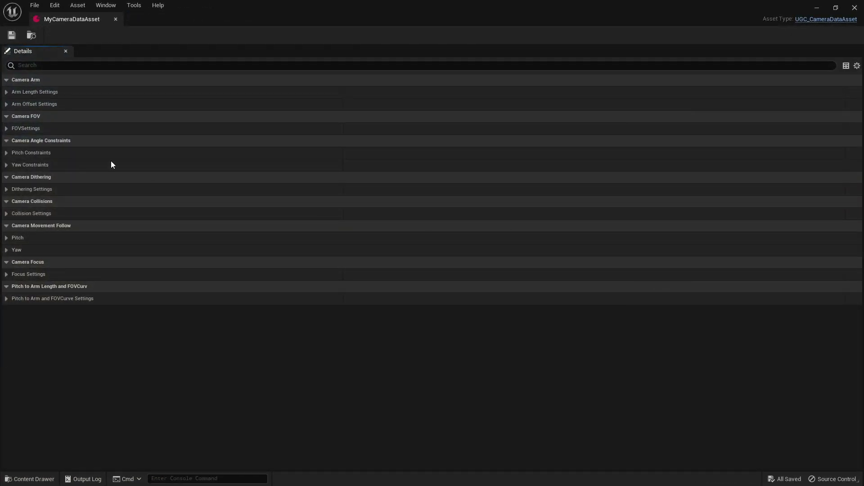
{"action": "left_click", "coordinate": [6, 92]}
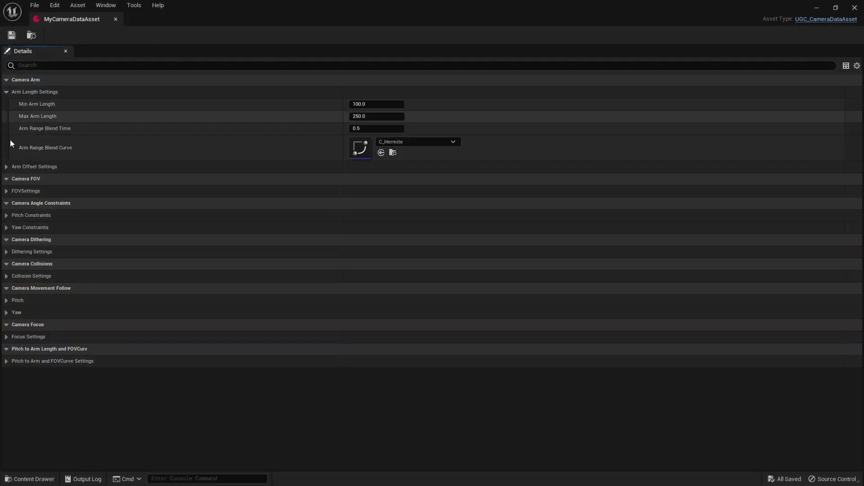
{"action": "left_click", "coordinate": [7, 166]}
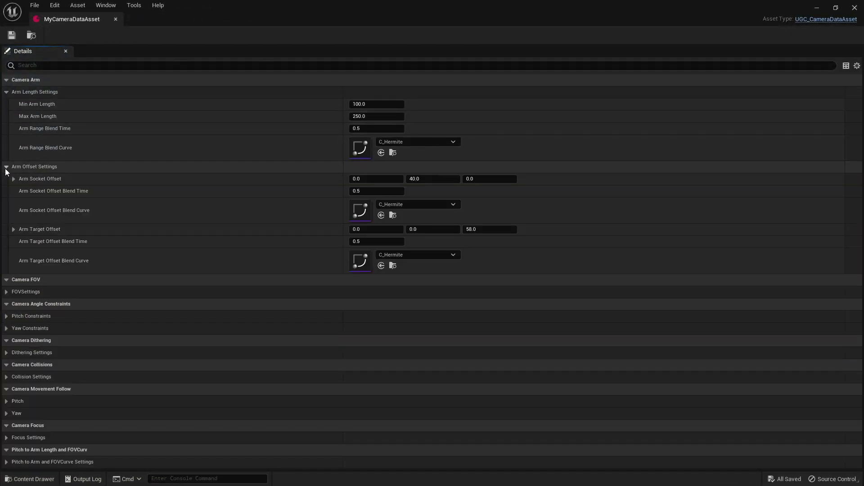
{"action": "left_click", "coordinate": [7, 291]}
{"action": "scroll", "coordinate": [55, 303], "scroll_direction": "down", "scroll_amount": 2}
{"action": "scroll", "coordinate": [55, 303], "scroll_direction": "down", "scroll_amount": 1}
{"action": "left_click", "coordinate": [6, 318]}
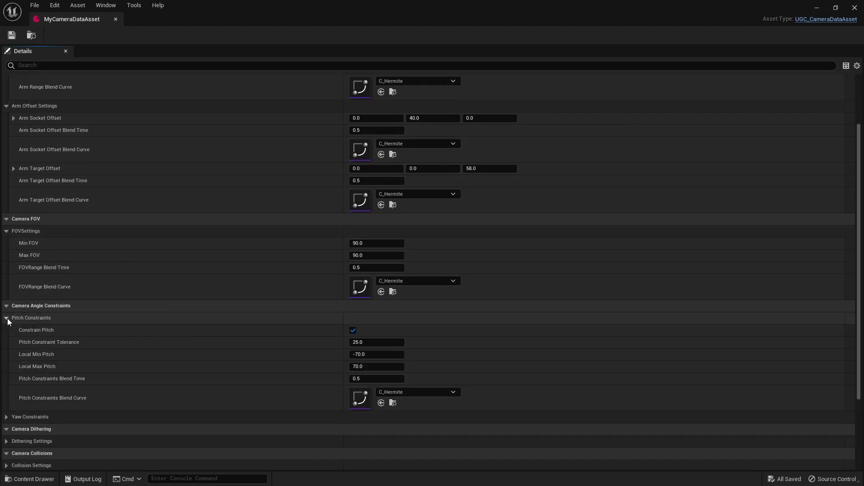
{"action": "left_click", "coordinate": [7, 417]}
{"action": "scroll", "coordinate": [73, 360], "scroll_direction": "down", "scroll_amount": 5}
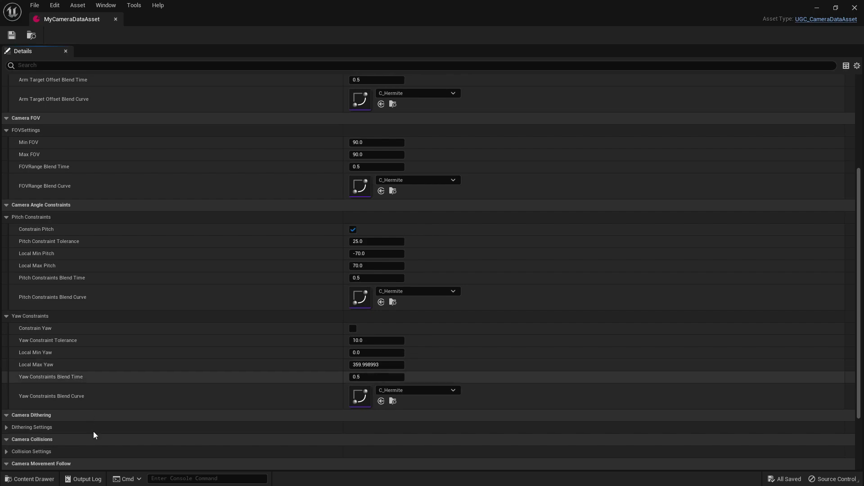
{"action": "scroll", "coordinate": [91, 393], "scroll_direction": "down", "scroll_amount": 4}
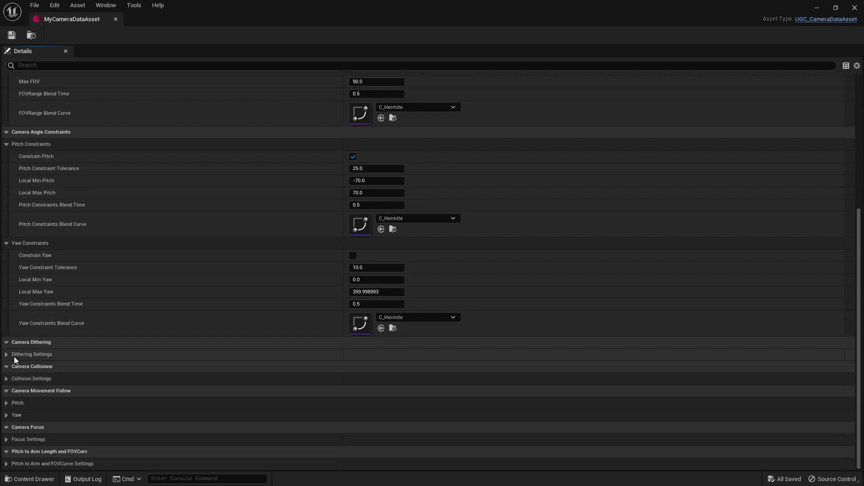
{"action": "left_click", "coordinate": [17, 355]}
{"action": "scroll", "coordinate": [113, 369], "scroll_direction": "down", "scroll_amount": 3}
{"action": "scroll", "coordinate": [114, 368], "scroll_direction": "down", "scroll_amount": 4}
{"action": "left_click", "coordinate": [6, 417]}
{"action": "scroll", "coordinate": [113, 355], "scroll_direction": "down", "scroll_amount": 4}
{"action": "scroll", "coordinate": [113, 355], "scroll_direction": "down", "scroll_amount": 1}
{"action": "left_click", "coordinate": [14, 367]}
Step: Expand the Pitch/Yaw Follow, Focus and Pitch to Arm/FOVCurve settings, leaving Focus Target Method unchanged
{"action": "scroll", "coordinate": [14, 366], "scroll_direction": "down", "scroll_amount": 4}
{"action": "scroll", "coordinate": [9, 387], "scroll_direction": "down", "scroll_amount": 3}
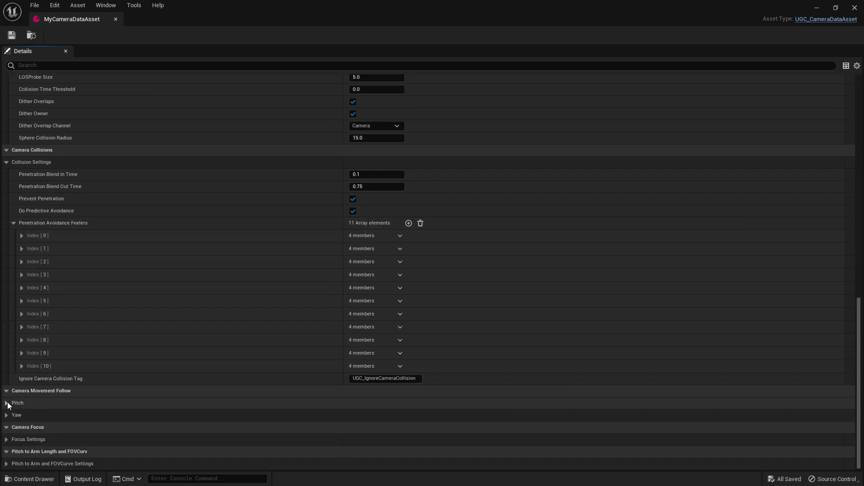
{"action": "left_click", "coordinate": [7, 399]}
{"action": "scroll", "coordinate": [23, 395], "scroll_direction": "down", "scroll_amount": 1}
{"action": "left_click", "coordinate": [13, 402]}
{"action": "scroll", "coordinate": [31, 387], "scroll_direction": "down", "scroll_amount": 5}
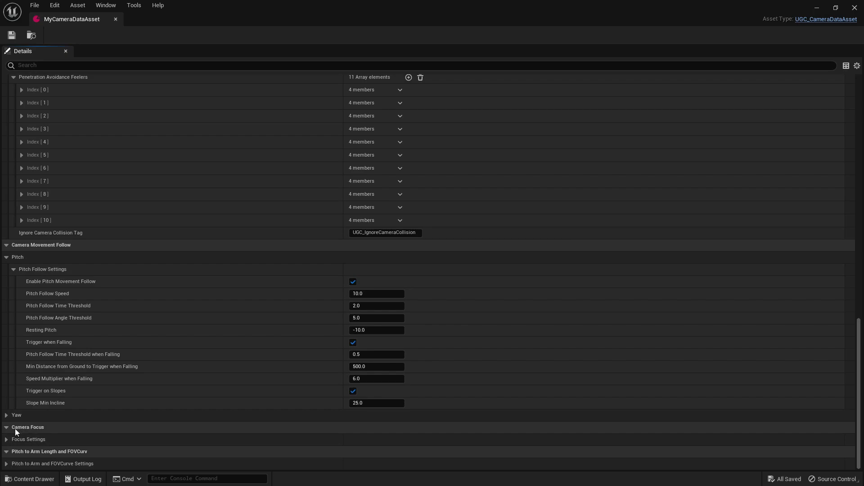
{"action": "left_click", "coordinate": [9, 415]}
{"action": "scroll", "coordinate": [81, 411], "scroll_direction": "down", "scroll_amount": 1}
{"action": "left_click", "coordinate": [20, 414]}
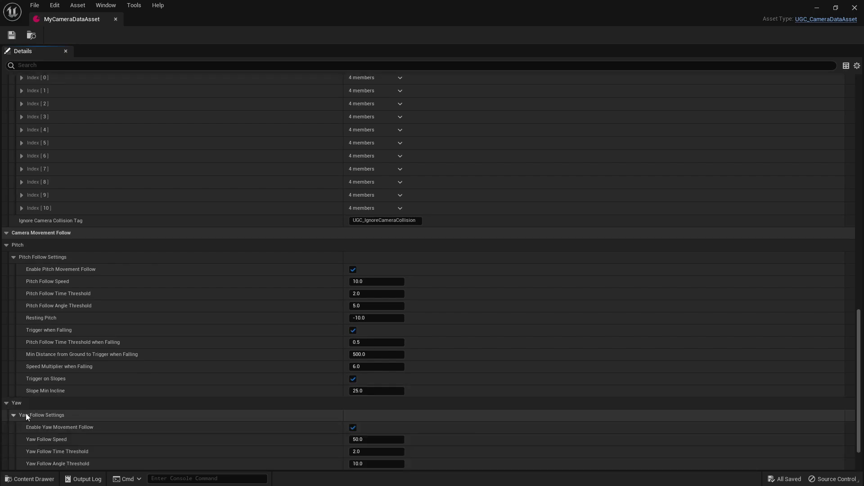
{"action": "scroll", "coordinate": [108, 403], "scroll_direction": "down", "scroll_amount": 2}
{"action": "left_click", "coordinate": [8, 439]}
{"action": "scroll", "coordinate": [78, 414], "scroll_direction": "down", "scroll_amount": 4}
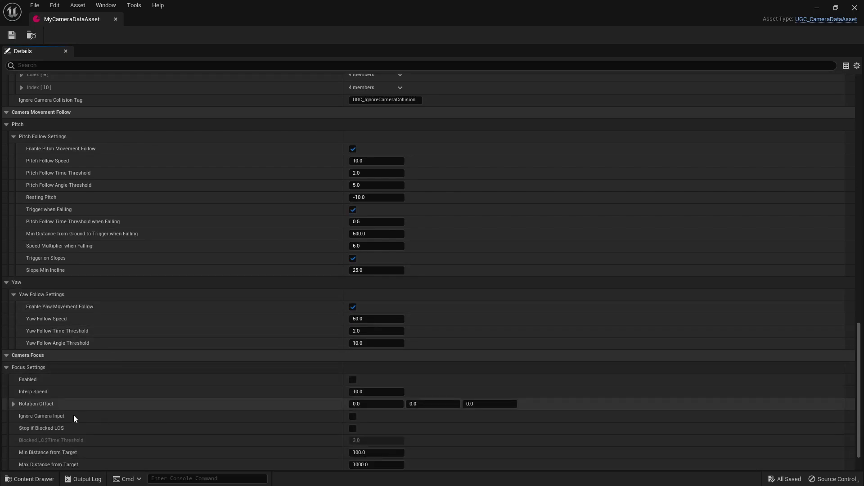
{"action": "left_click", "coordinate": [8, 463]}
{"action": "scroll", "coordinate": [115, 396], "scroll_direction": "down", "scroll_amount": 2}
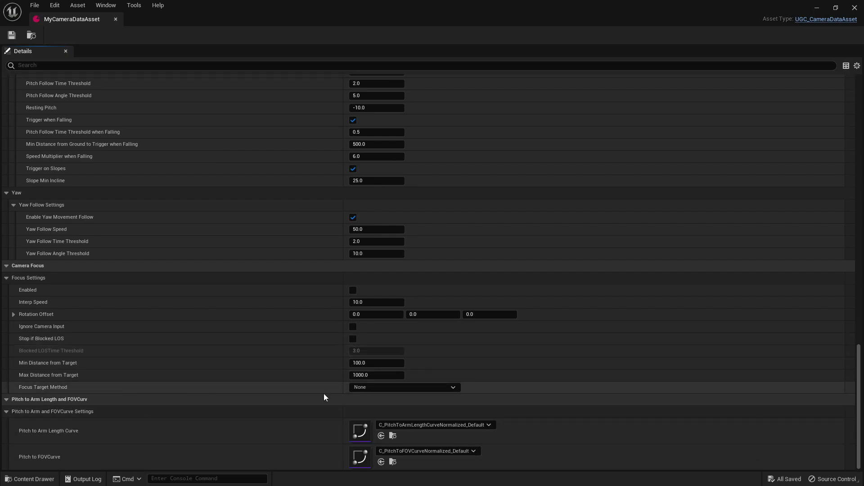
{"action": "left_click", "coordinate": [415, 388]}
{"action": "left_click", "coordinate": [414, 388]}
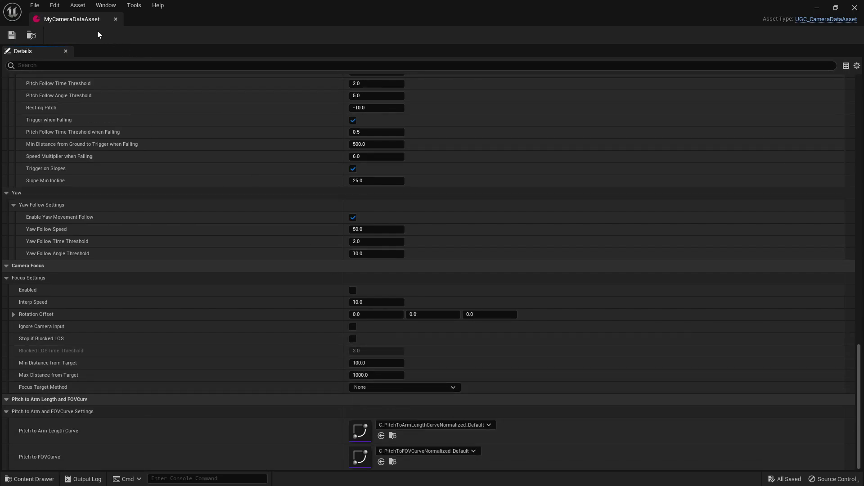
{"action": "key", "text": "alt+Tab"}
Step: Set BP_UGCCameraManager_Child's Default Camera Data to MyCameraDataAsset
{"action": "left_click", "coordinate": [752, 264]}
{"action": "left_click", "coordinate": [825, 149]}
{"action": "double_click", "coordinate": [826, 153]}
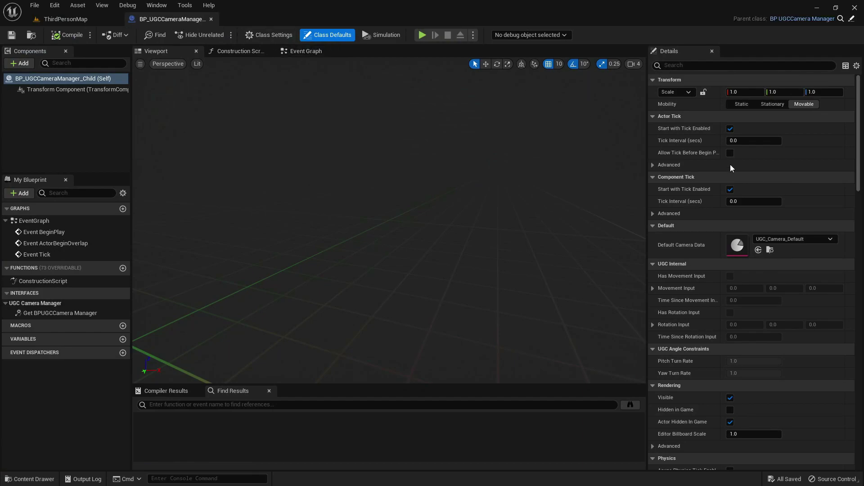
{"action": "left_click", "coordinate": [817, 239]}
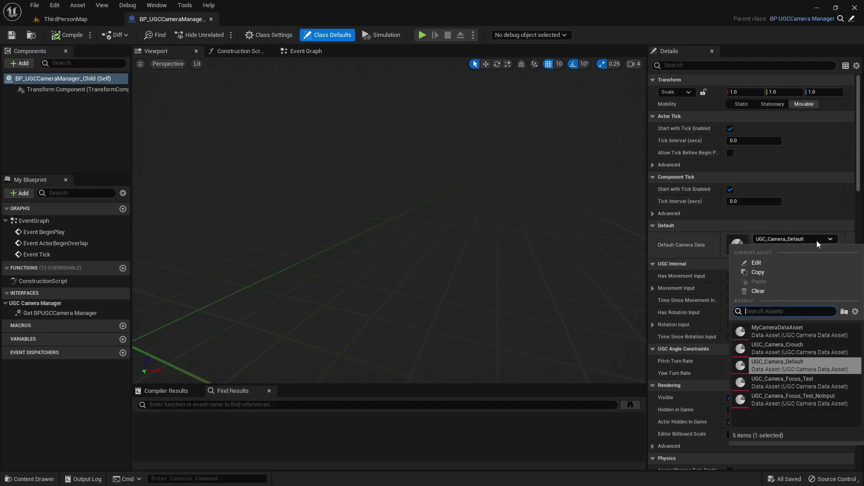
{"action": "left_click", "coordinate": [771, 333]}
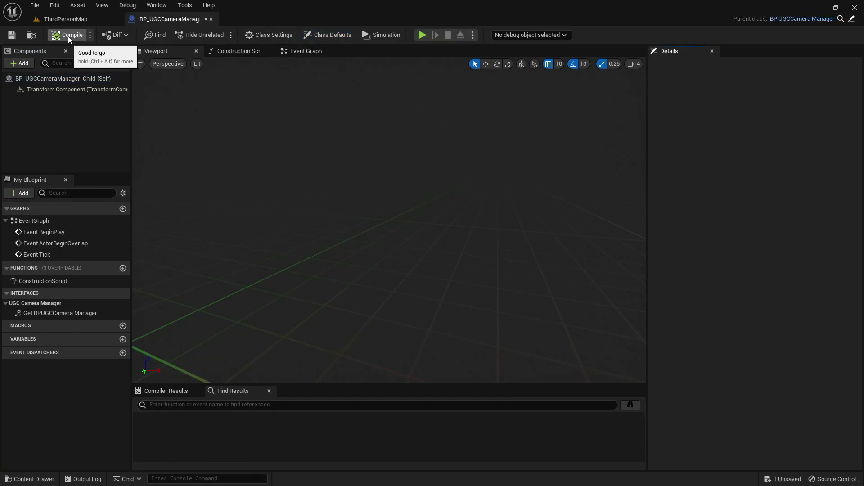
Step: In Get BPUGCCamera Manager, add a parent call wired between the entry and Return Node
{"action": "double_click", "coordinate": [72, 314]}
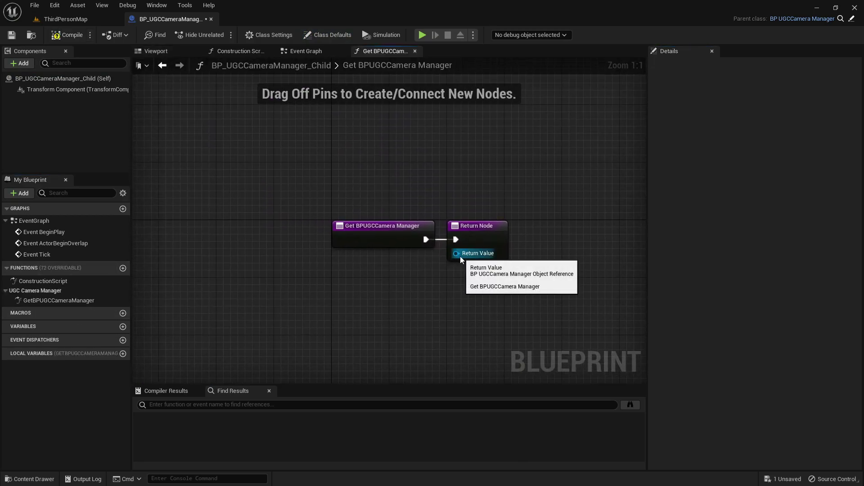
{"action": "left_click_drag", "start_coordinate": [396, 243], "coordinate": [247, 274]}
{"action": "right_click", "coordinate": [292, 239]}
{"action": "left_click", "coordinate": [315, 315]}
{"action": "left_click_drag", "start_coordinate": [352, 288], "coordinate": [477, 260]}
{"action": "left_click_drag", "start_coordinate": [353, 274], "coordinate": [528, 225]}
{"action": "left_click_drag", "start_coordinate": [322, 274], "coordinate": [439, 234]}
Step: Compile with Save on Compile set to Always, then close the blueprint
{"action": "left_click", "coordinate": [68, 35]}
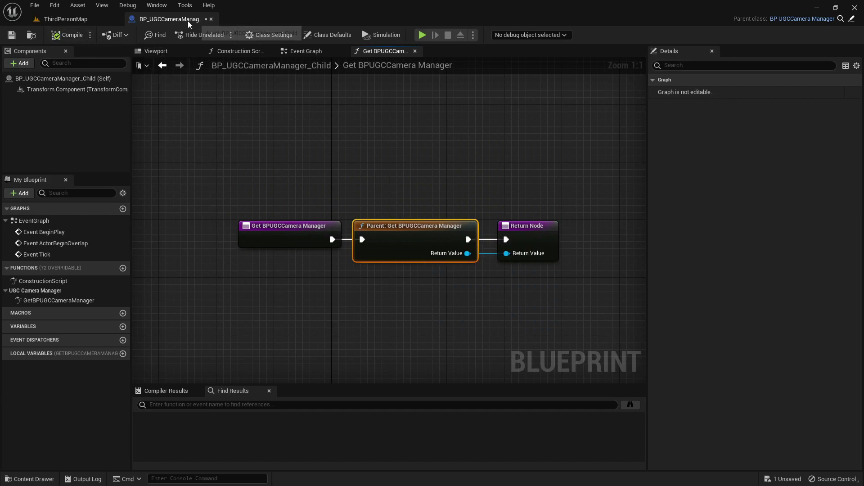
{"action": "left_click", "coordinate": [90, 35]}
{"action": "mouse_move", "coordinate": [129, 50]}
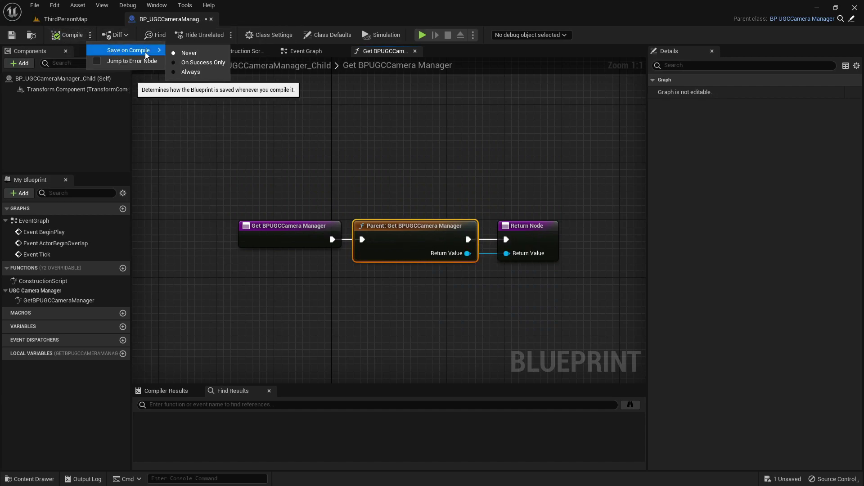
{"action": "left_click", "coordinate": [198, 73]}
{"action": "left_click", "coordinate": [67, 35]}
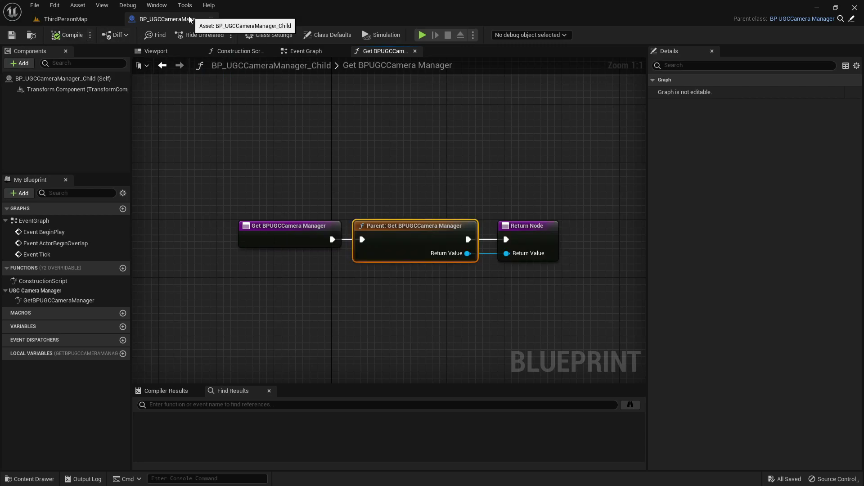
{"action": "left_click", "coordinate": [211, 19]}
Step: Create a Player Controller Blueprint named BP_ThirdPersonController and open it docked beside the level
{"action": "left_click", "coordinate": [773, 208]}
{"action": "right_click", "coordinate": [777, 207]}
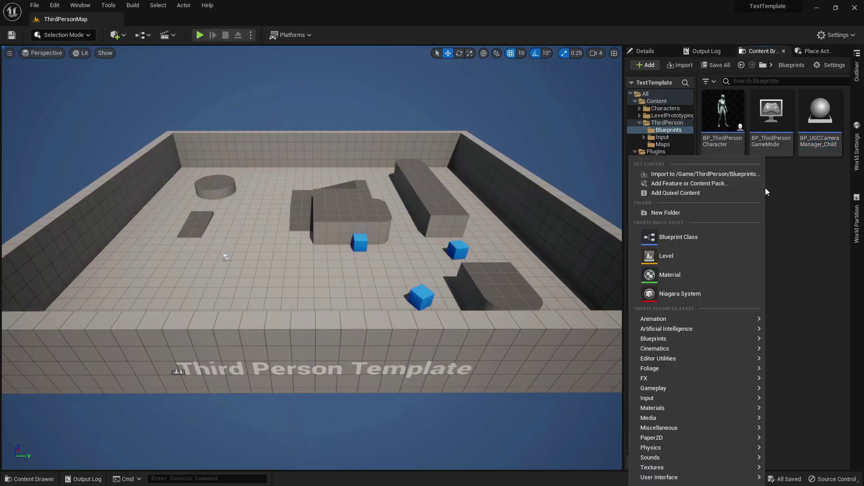
{"action": "left_click", "coordinate": [705, 239]}
{"action": "left_click", "coordinate": [338, 227]}
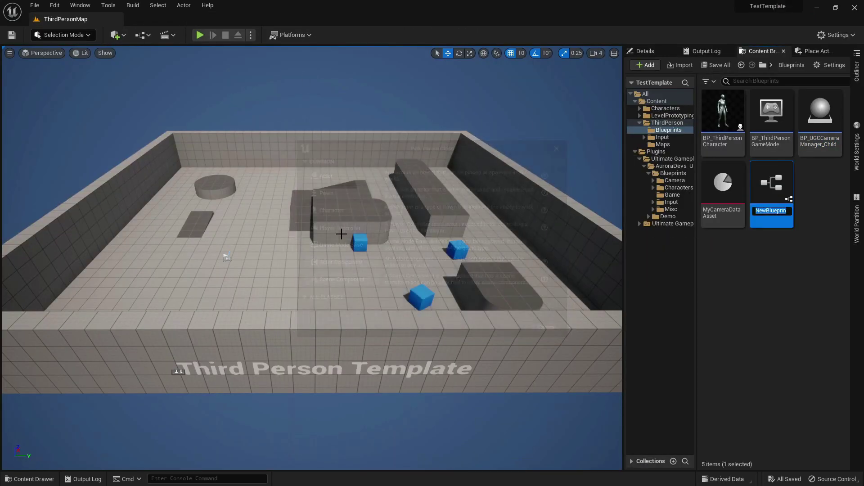
{"action": "type", "text": "BP"}
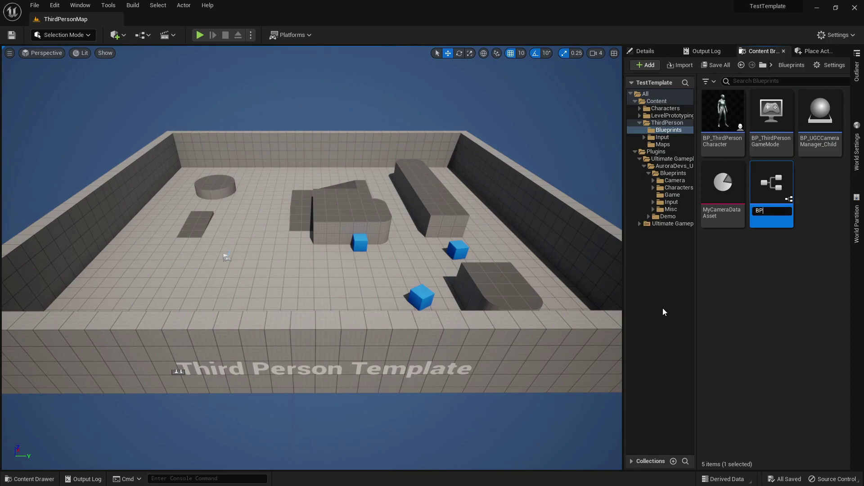
{"action": "type", "text": "_ThirdPersonController"}
{"action": "key", "text": "Return"}
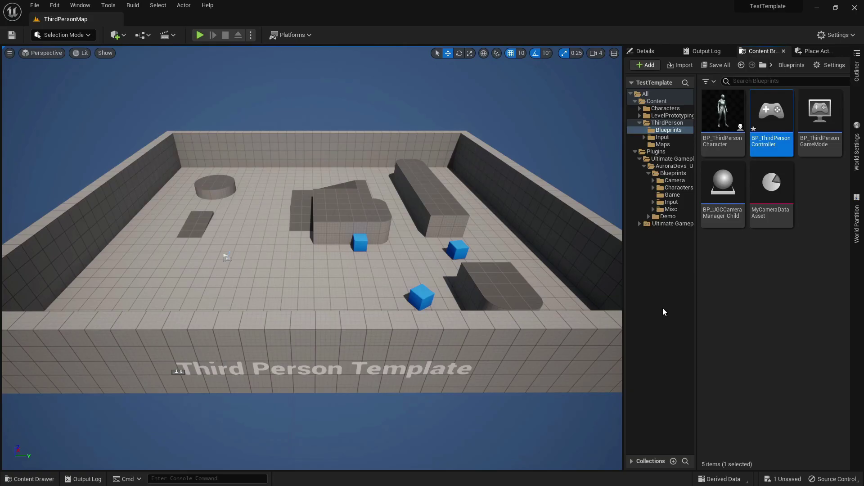
{"action": "key", "text": "Return"}
{"action": "left_click_drag", "start_coordinate": [81, 19], "coordinate": [239, 22]}
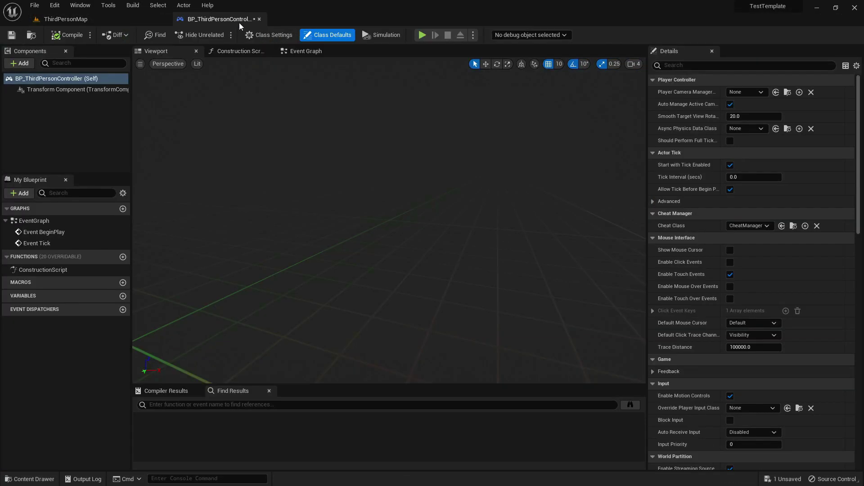
Step: Set Player Camera Manager Class to BP_UGCCameraManager_Child and compile
{"action": "left_click", "coordinate": [762, 93]}
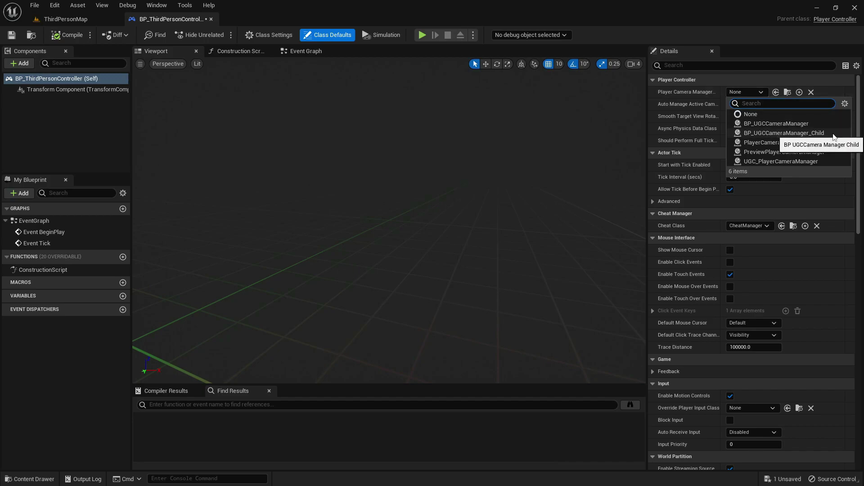
{"action": "left_click", "coordinate": [818, 136]}
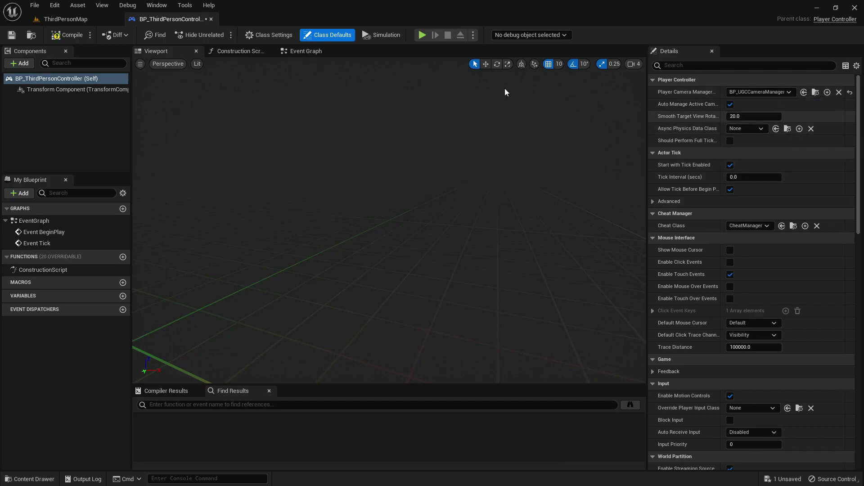
{"action": "left_click", "coordinate": [67, 34]}
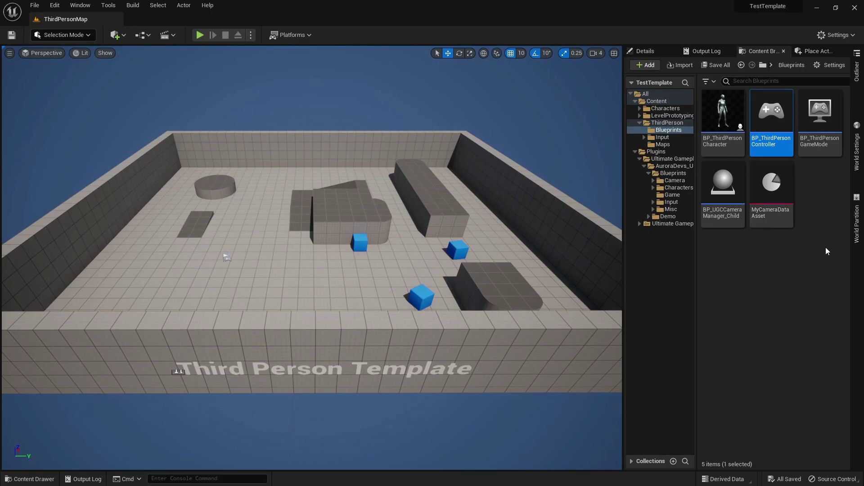
Step: Set BP_ThirdPersonGameMode's Player Controller Class to BP_ThirdPersonController, then close it
{"action": "mouse_move", "coordinate": [824, 148]}
{"action": "double_click", "coordinate": [820, 112]}
{"action": "left_click_drag", "start_coordinate": [81, 19], "coordinate": [204, 21]}
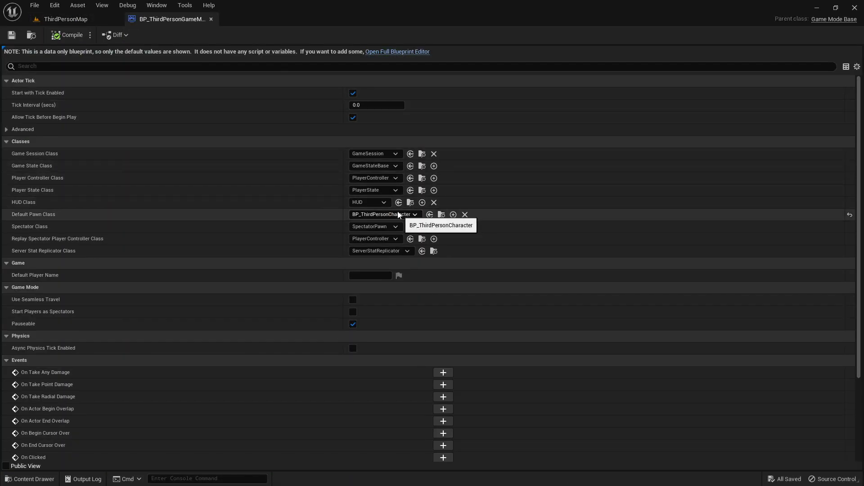
{"action": "left_click", "coordinate": [394, 177]}
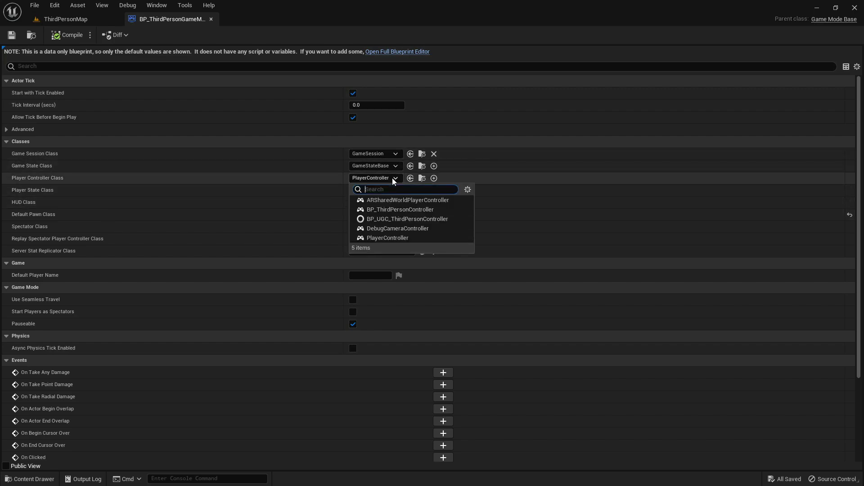
{"action": "left_click", "coordinate": [404, 210]}
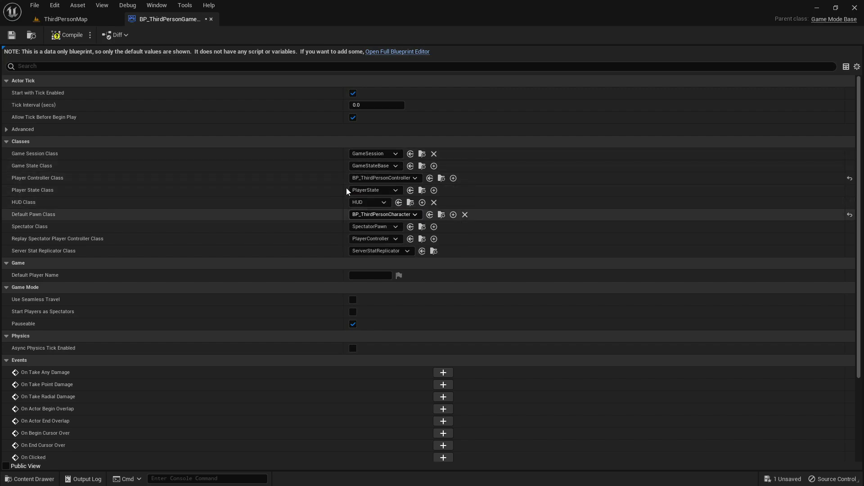
{"action": "left_click", "coordinate": [211, 19]}
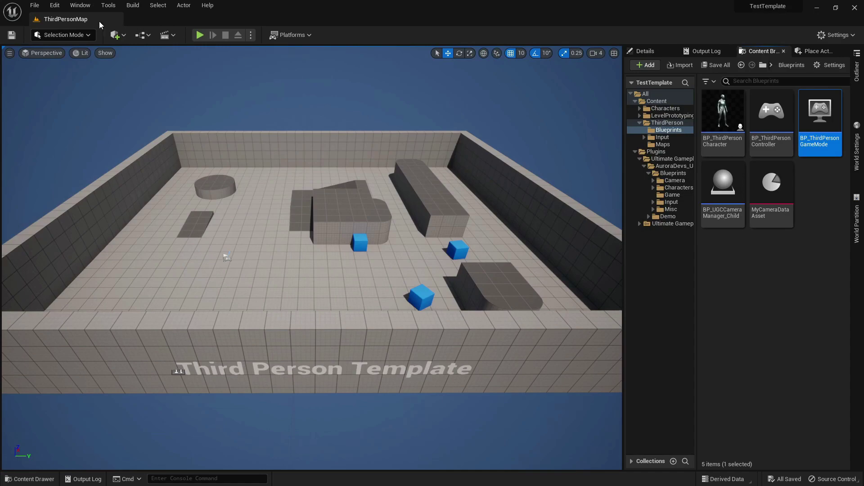
Step: Add UGC Pawn Interface to BP_ThirdPersonCharacter's Class Settings and list its interface functions
{"action": "left_click", "coordinate": [790, 275]}
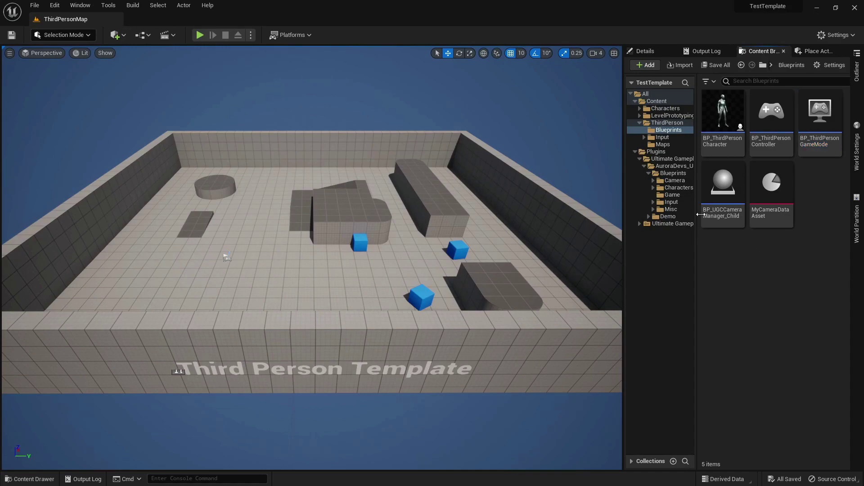
{"action": "double_click", "coordinate": [723, 148]}
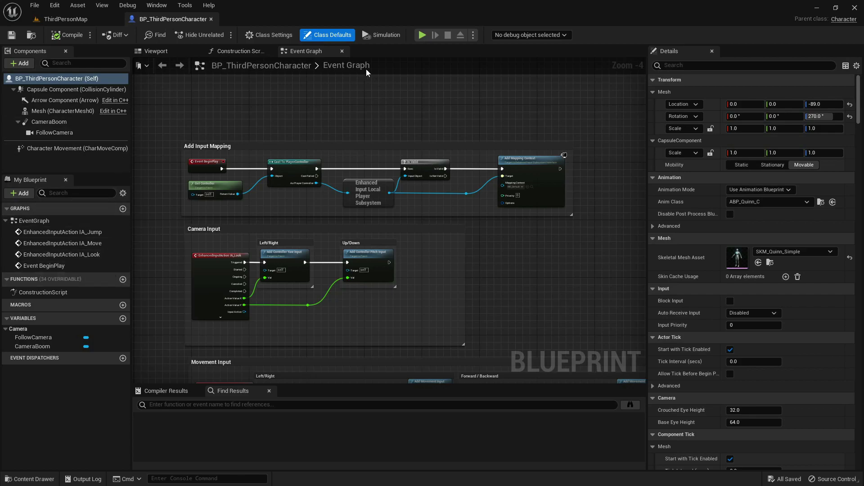
{"action": "left_click", "coordinate": [268, 35]}
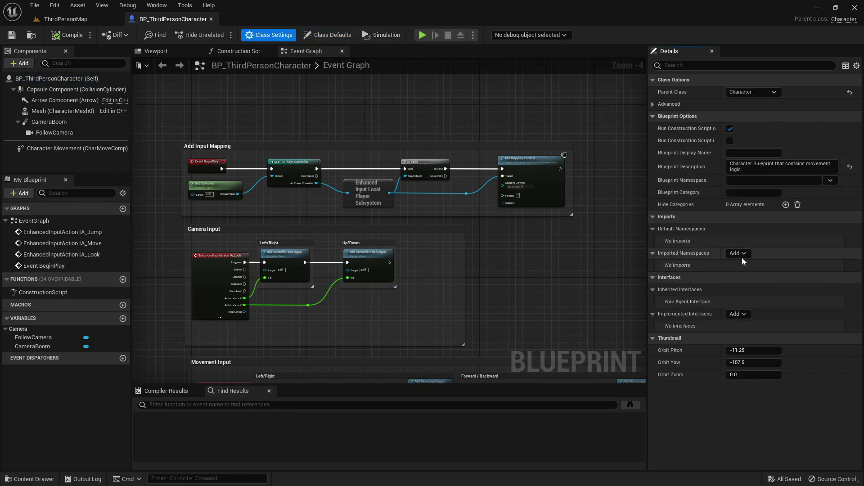
{"action": "left_click", "coordinate": [737, 315]}
{"action": "type", "text": "ugc"}
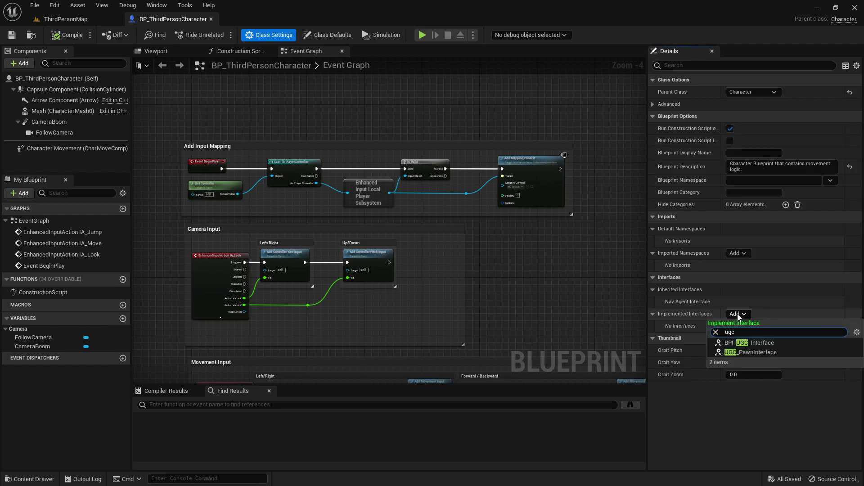
{"action": "left_click", "coordinate": [748, 353]}
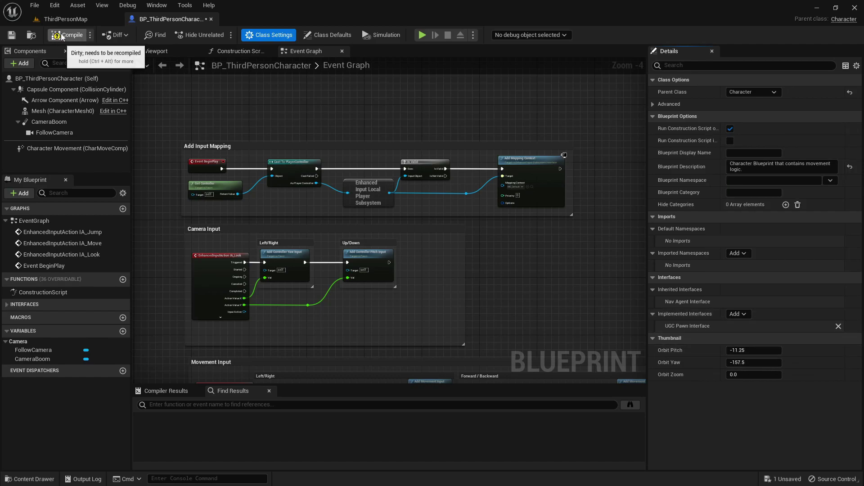
{"action": "left_click", "coordinate": [50, 305]}
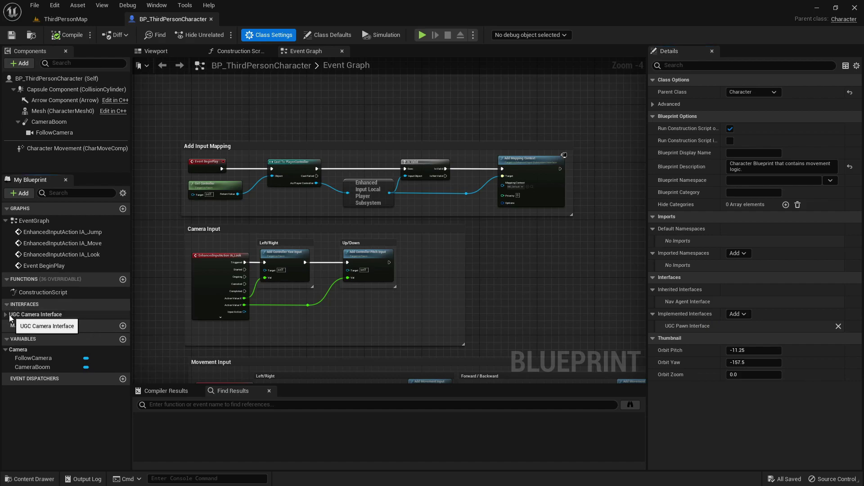
{"action": "left_click", "coordinate": [49, 314]}
Step: Make Get Rotation Input return split IA_Look values, X wired to yaw, and compile
{"action": "double_click", "coordinate": [62, 324]}
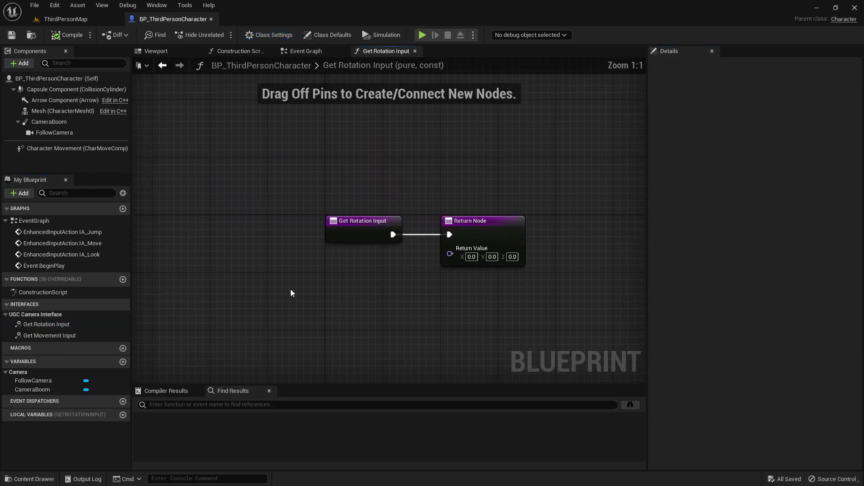
{"action": "right_click", "coordinate": [355, 294]}
{"action": "type", "text": "ia_Look"}
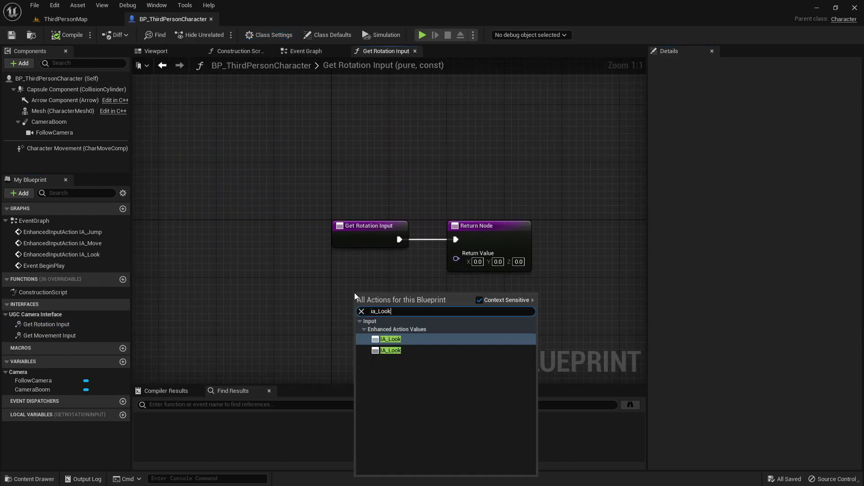
{"action": "left_click", "coordinate": [391, 340]}
{"action": "right_click", "coordinate": [403, 311]}
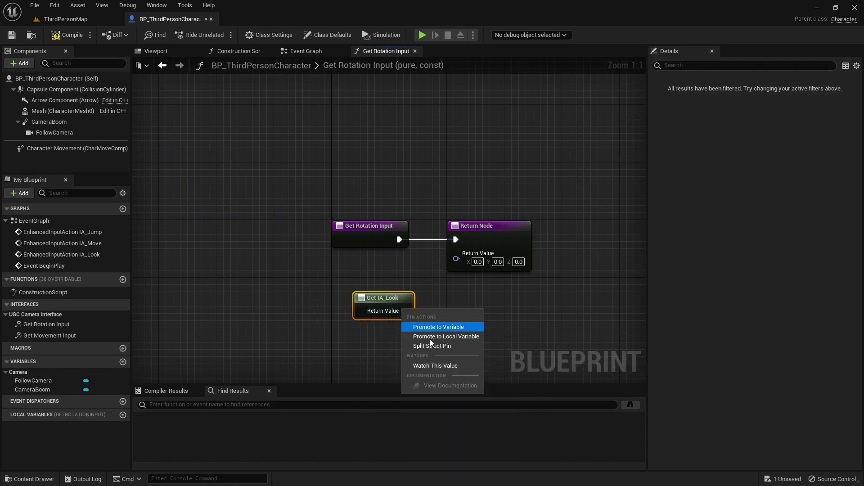
{"action": "left_click", "coordinate": [436, 345]}
{"action": "right_click", "coordinate": [456, 259]}
{"action": "left_click", "coordinate": [478, 295]}
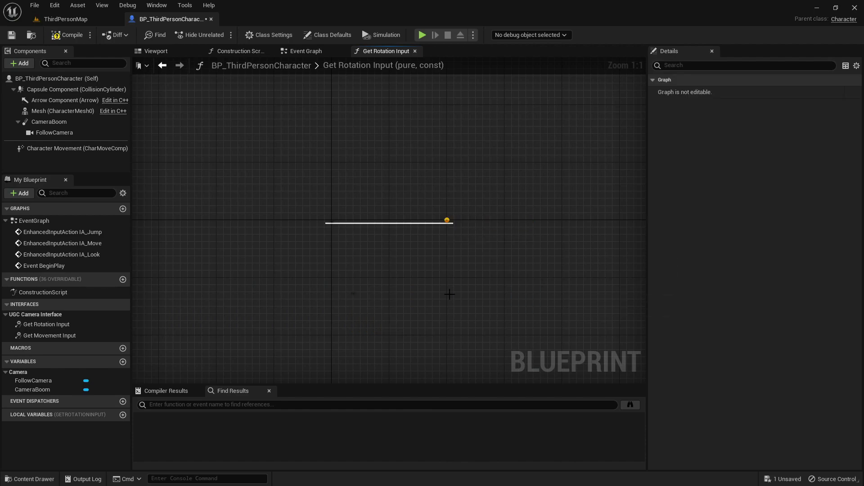
{"action": "left_click_drag", "start_coordinate": [385, 298], "coordinate": [456, 274]}
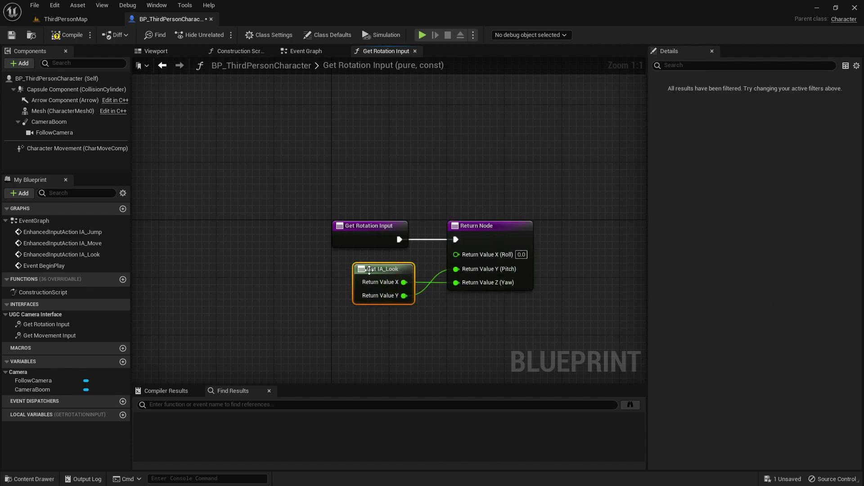
{"action": "left_click_drag", "start_coordinate": [355, 274], "coordinate": [356, 266]}
{"action": "left_click", "coordinate": [67, 36]}
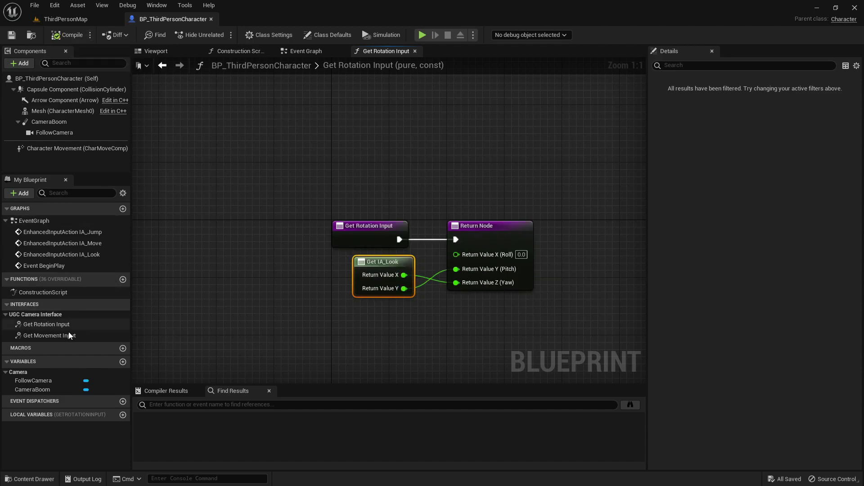
Step: Make Get Movement Input return split IA_Move values, X wired to return X, and compile
{"action": "double_click", "coordinate": [66, 334]}
{"action": "right_click", "coordinate": [357, 297]}
{"action": "type", "text": "ia"}
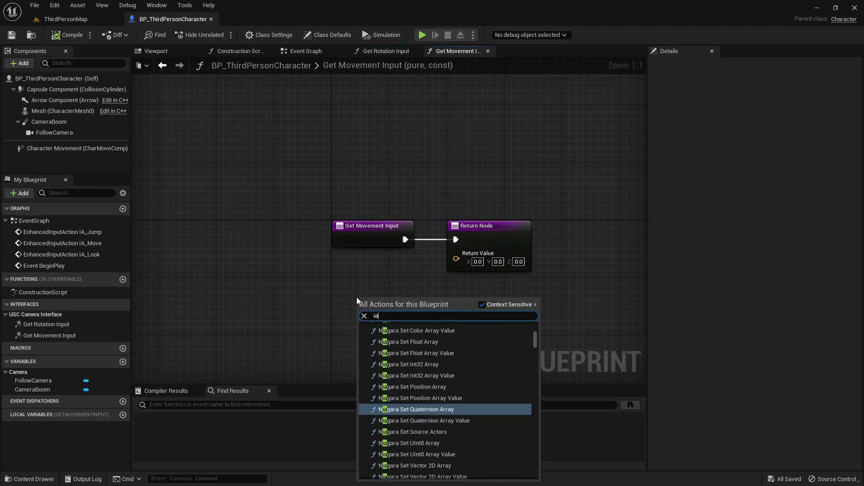
{"action": "type", "text": "_mov"}
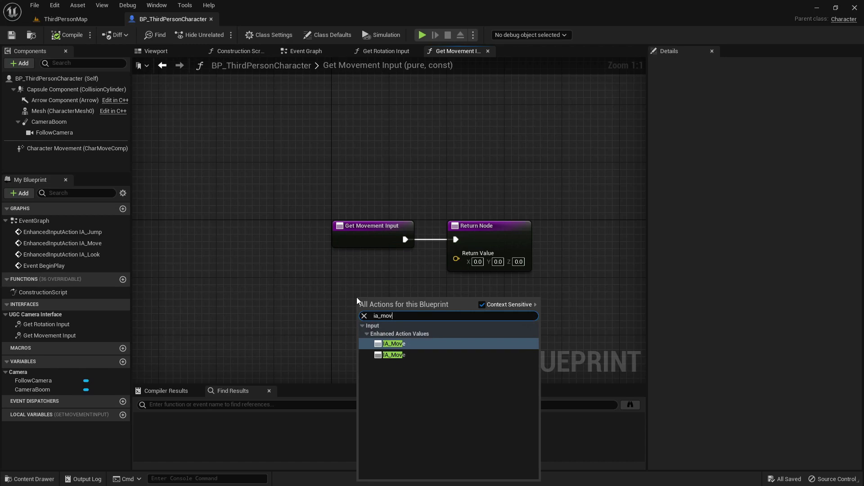
{"action": "left_click", "coordinate": [391, 344]}
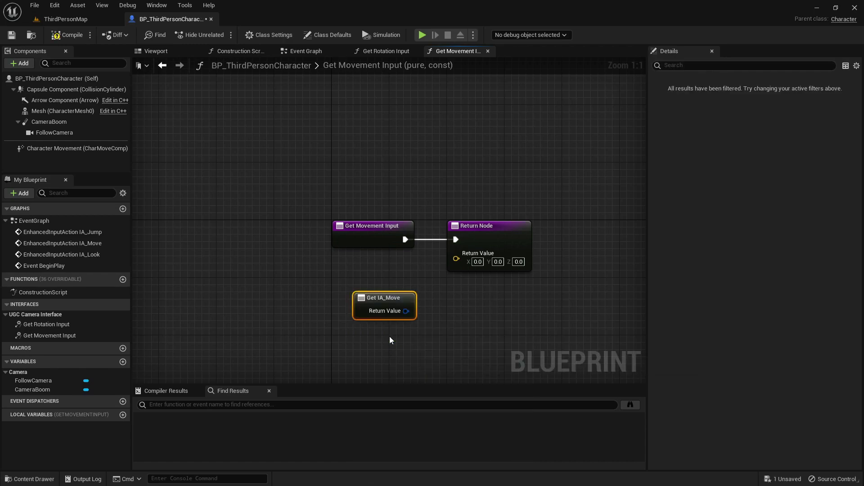
{"action": "right_click", "coordinate": [406, 313]}
{"action": "left_click", "coordinate": [435, 351]}
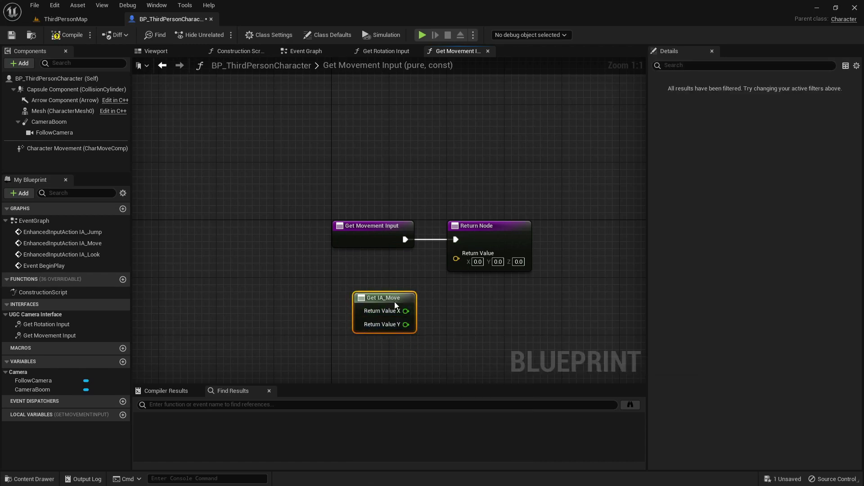
{"action": "right_click", "coordinate": [459, 258]}
{"action": "left_click", "coordinate": [480, 293]}
{"action": "left_click_drag", "start_coordinate": [384, 290], "coordinate": [469, 270]}
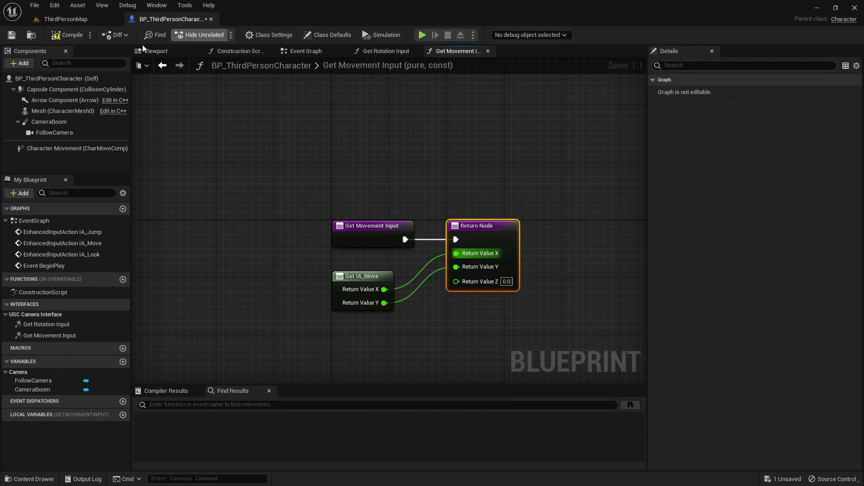
{"action": "left_click", "coordinate": [71, 36]}
Step: In IMC_Default, set IA_Look's gamepad right-thumbstick Dead Zone type to Axial
{"action": "left_click", "coordinate": [68, 18]}
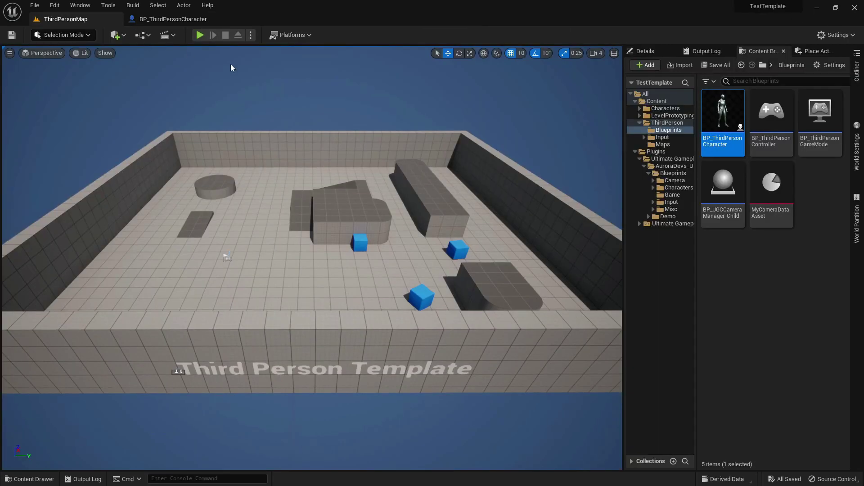
{"action": "left_click", "coordinate": [662, 137]}
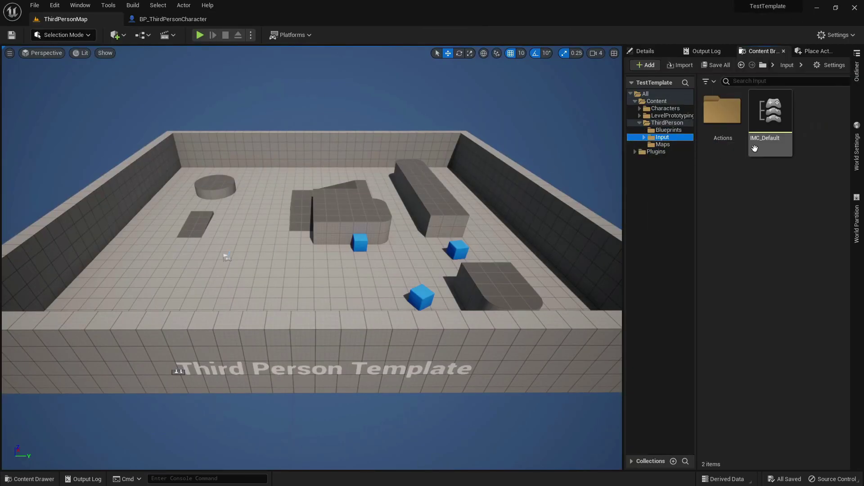
{"action": "double_click", "coordinate": [763, 146]}
{"action": "left_click", "coordinate": [14, 129]}
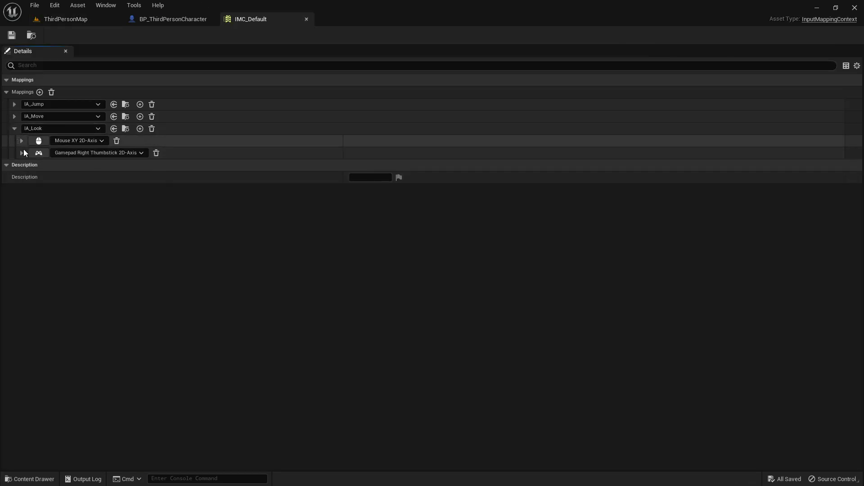
{"action": "left_click", "coordinate": [22, 153]}
{"action": "left_click", "coordinate": [28, 177]}
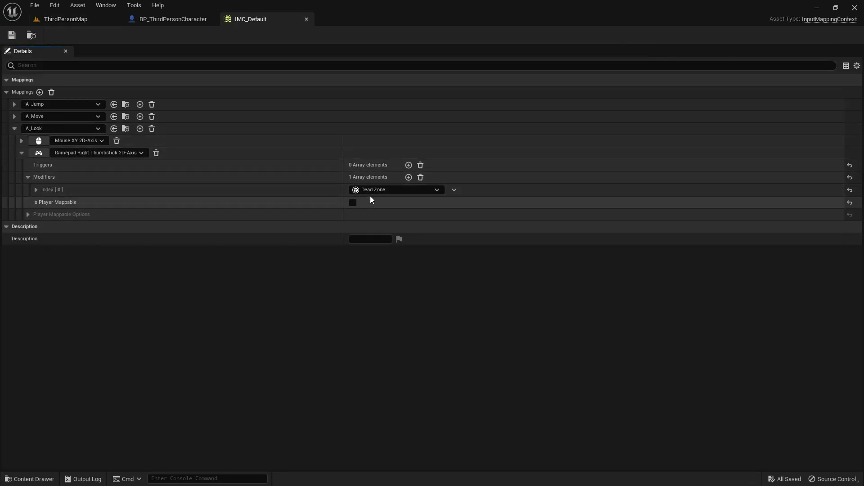
{"action": "left_click", "coordinate": [37, 189]}
{"action": "left_click", "coordinate": [364, 227]}
{"action": "left_click", "coordinate": [365, 236]}
Step: Add UGC Camera Turn Rate Modifier as the thumbstick mapping's second modifier and close IMC_Default
{"action": "left_click", "coordinate": [409, 178]}
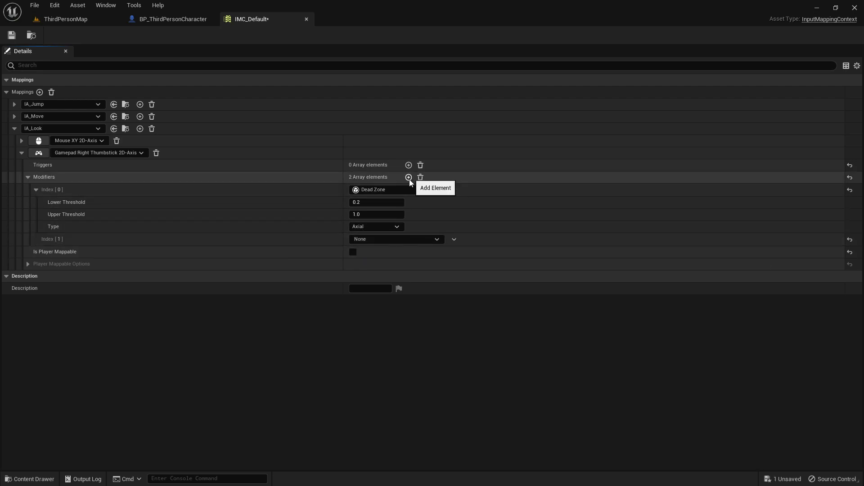
{"action": "left_click", "coordinate": [396, 238]}
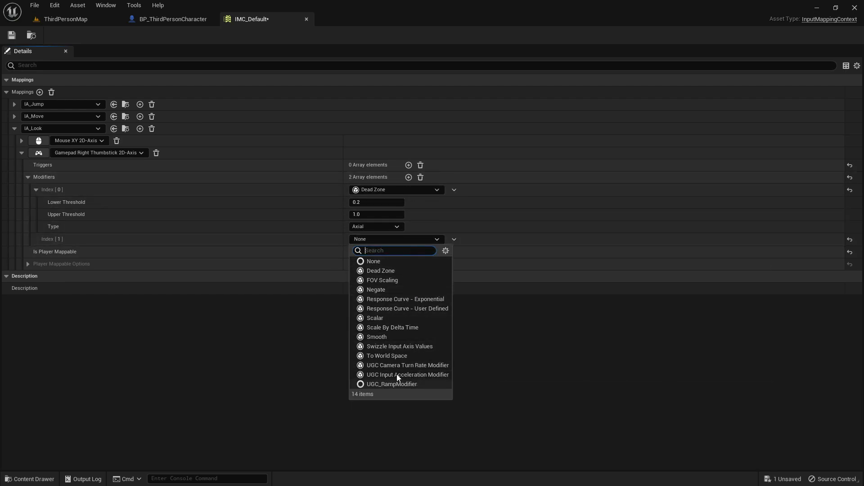
{"action": "left_click", "coordinate": [407, 365]}
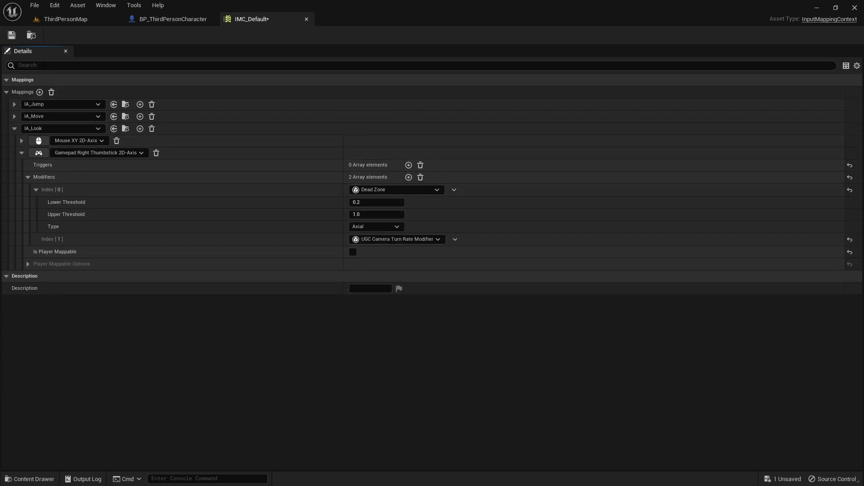
{"action": "middle_click", "coordinate": [258, 20]}
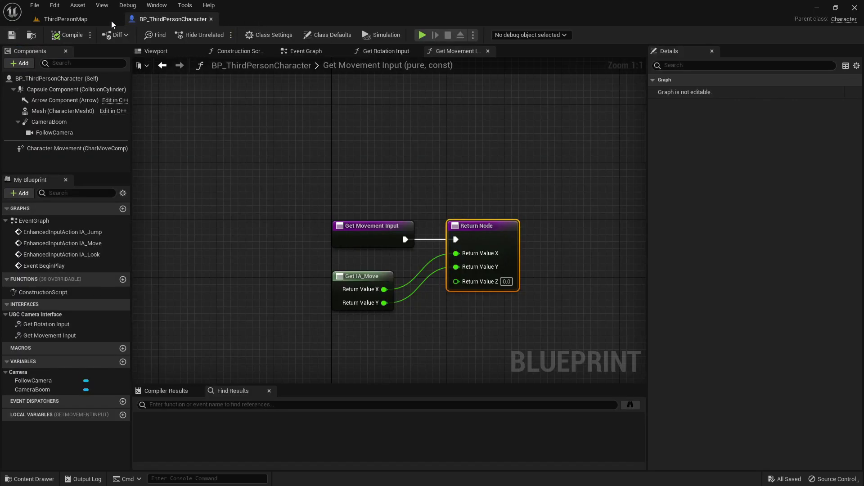
Step: Give the character Mesh a Custom collision preset that overlaps the Camera channel
{"action": "left_click", "coordinate": [88, 20]}
{"action": "left_click", "coordinate": [742, 209]}
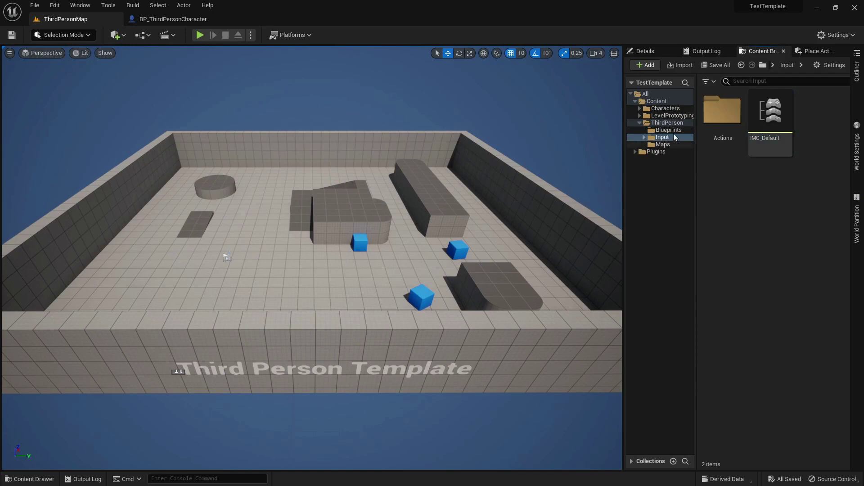
{"action": "left_click", "coordinate": [184, 21]}
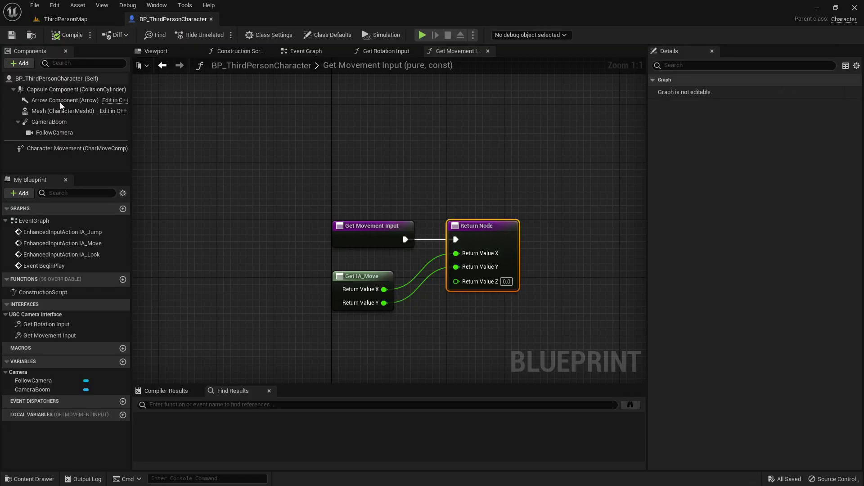
{"action": "left_click", "coordinate": [58, 111]}
{"action": "scroll", "coordinate": [673, 304], "scroll_direction": "down", "scroll_amount": 1}
{"action": "scroll", "coordinate": [673, 304], "scroll_direction": "down", "scroll_amount": 10}
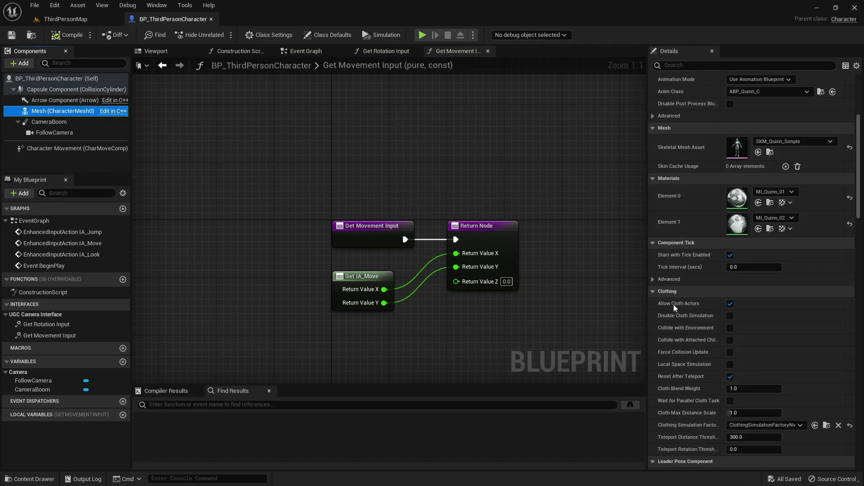
{"action": "scroll", "coordinate": [673, 304], "scroll_direction": "down", "scroll_amount": 10}
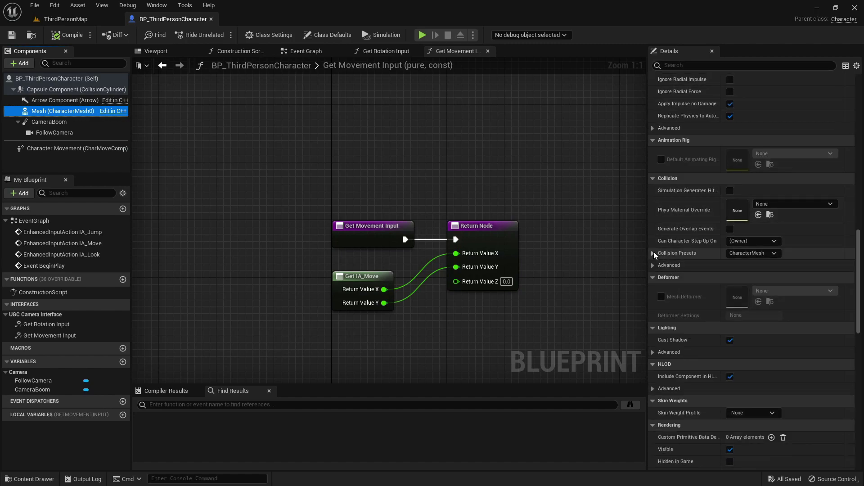
{"action": "left_click", "coordinate": [653, 253]}
{"action": "left_click", "coordinate": [752, 254]}
{"action": "left_click", "coordinate": [748, 263]}
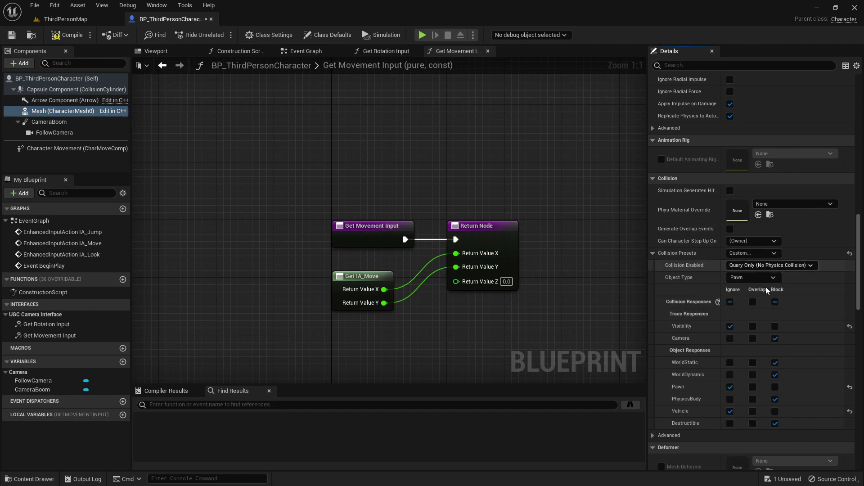
{"action": "left_click", "coordinate": [753, 339]}
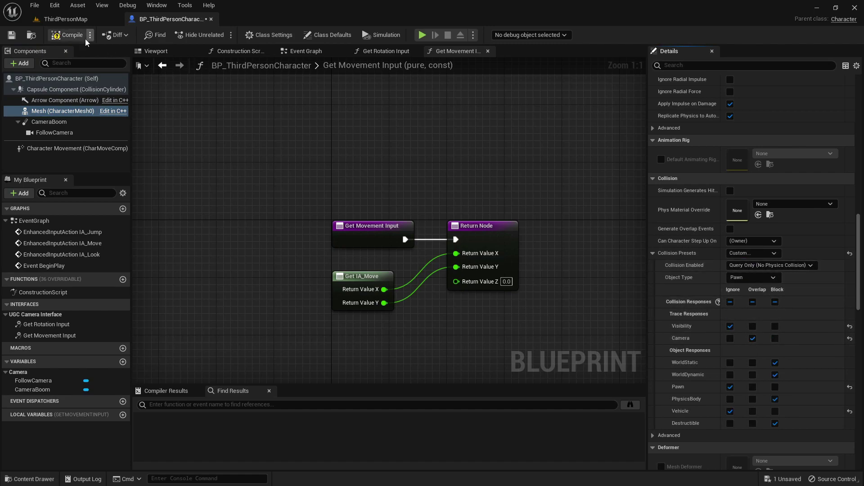
Step: Give the Capsule Component a Custom preset ignoring the Camera channel, then compile
{"action": "left_click", "coordinate": [59, 90]}
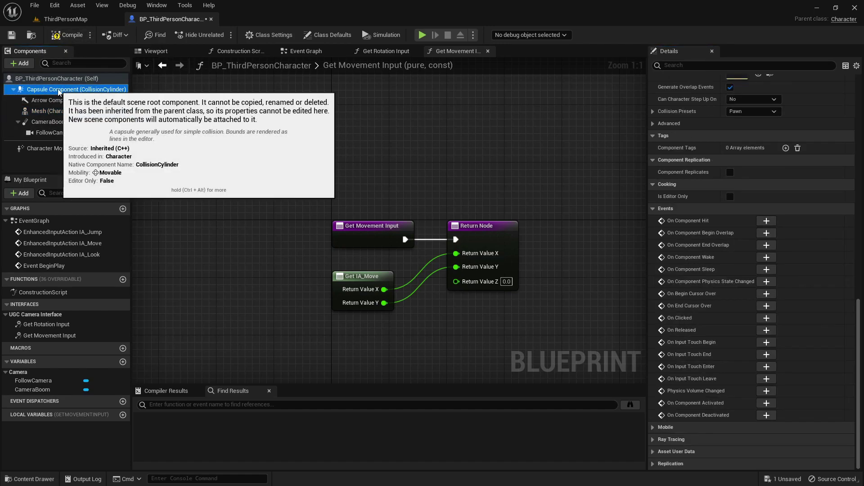
{"action": "scroll", "coordinate": [738, 270], "scroll_direction": "up", "scroll_amount": 5}
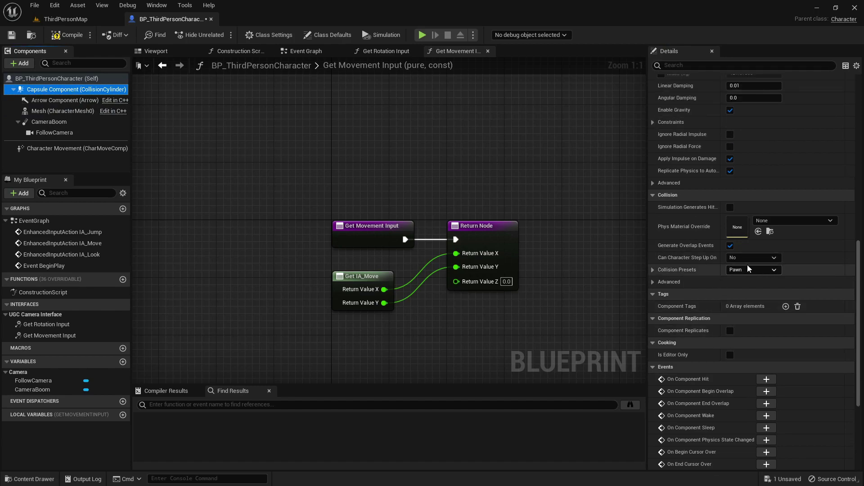
{"action": "left_click", "coordinate": [746, 269]}
{"action": "left_click", "coordinate": [749, 280]}
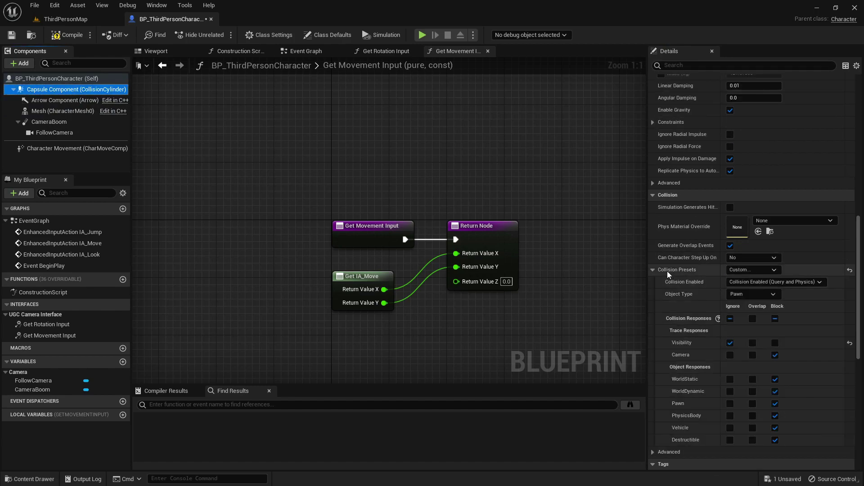
{"action": "left_click", "coordinate": [730, 355]}
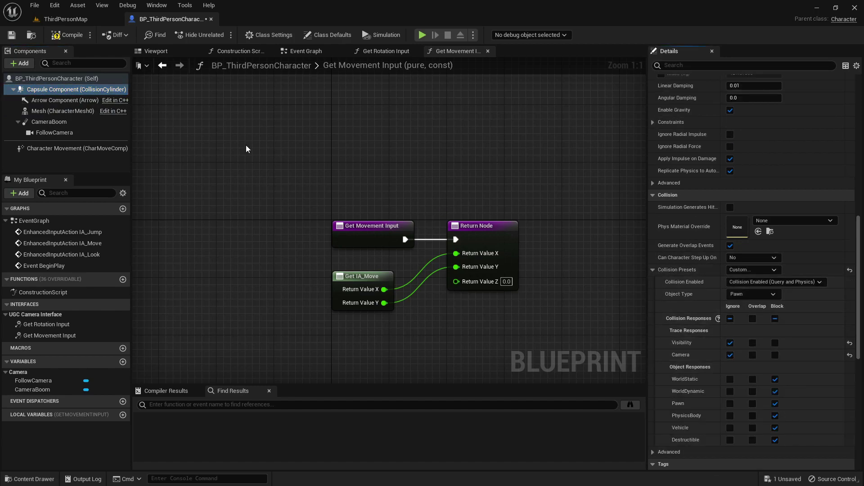
{"action": "left_click", "coordinate": [67, 37]}
{"action": "left_click", "coordinate": [86, 19]}
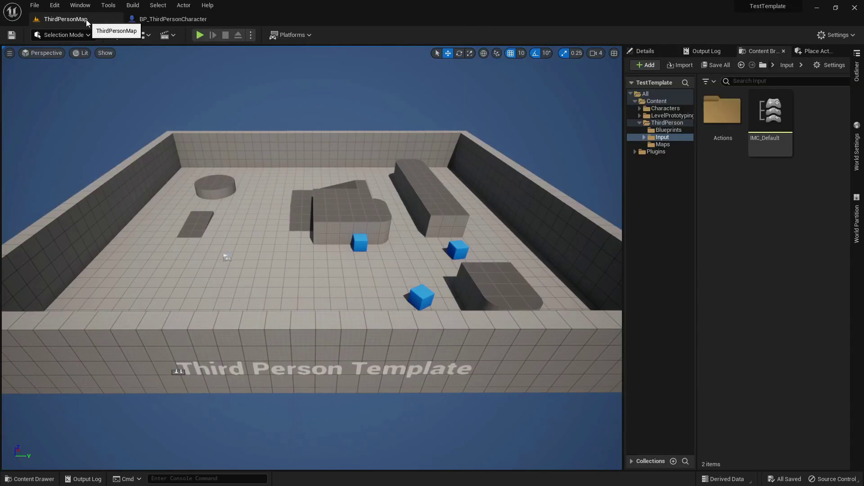
Step: Open M_Mannequin, the parent of the character Mesh's MI_Quinn_01 material instance
{"action": "left_click", "coordinate": [153, 20]}
{"action": "left_click", "coordinate": [49, 110]}
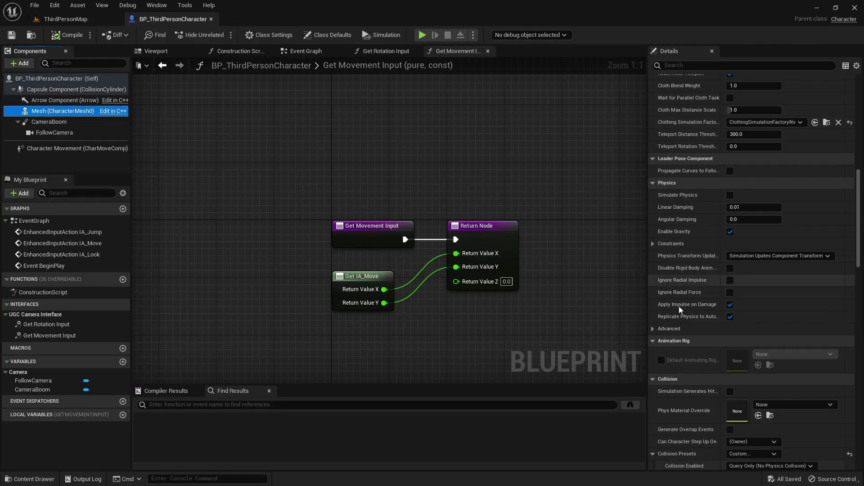
{"action": "scroll", "coordinate": [693, 320], "scroll_direction": "up", "scroll_amount": 10}
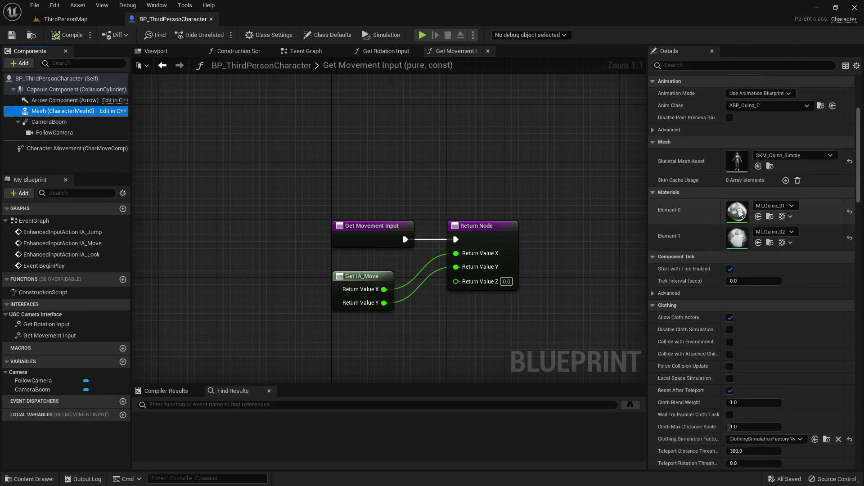
{"action": "double_click", "coordinate": [739, 212]}
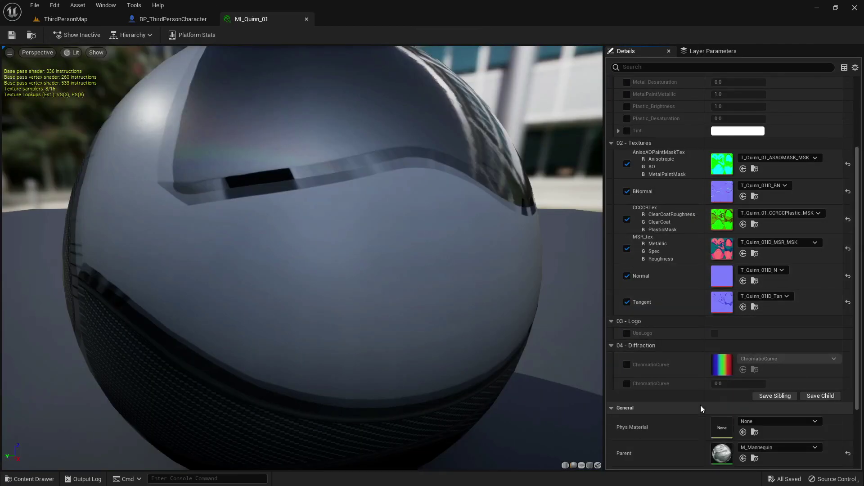
{"action": "scroll", "coordinate": [700, 407], "scroll_direction": "down", "scroll_amount": 3}
{"action": "double_click", "coordinate": [722, 381]}
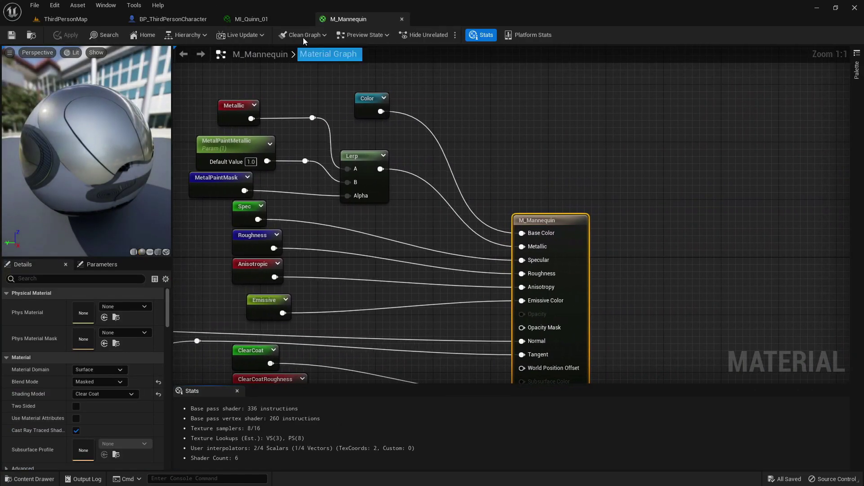
{"action": "middle_click", "coordinate": [266, 18]}
Step: Bring Opacity Mask into view and try searching the graph for 'mf_d', adding nothing
{"action": "right_click_drag", "start_coordinate": [600, 199], "coordinate": [629, 50]}
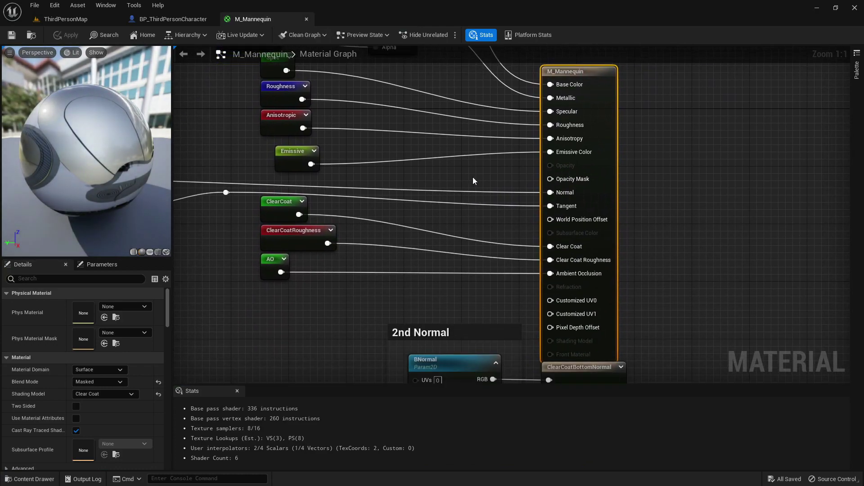
{"action": "right_click", "coordinate": [451, 180]}
{"action": "type", "text": "mf_di"}
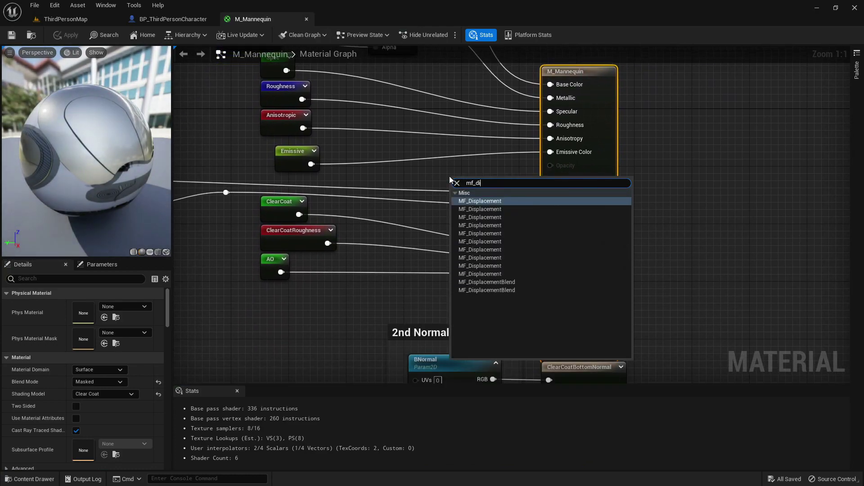
{"action": "key", "text": "BackSpace"}
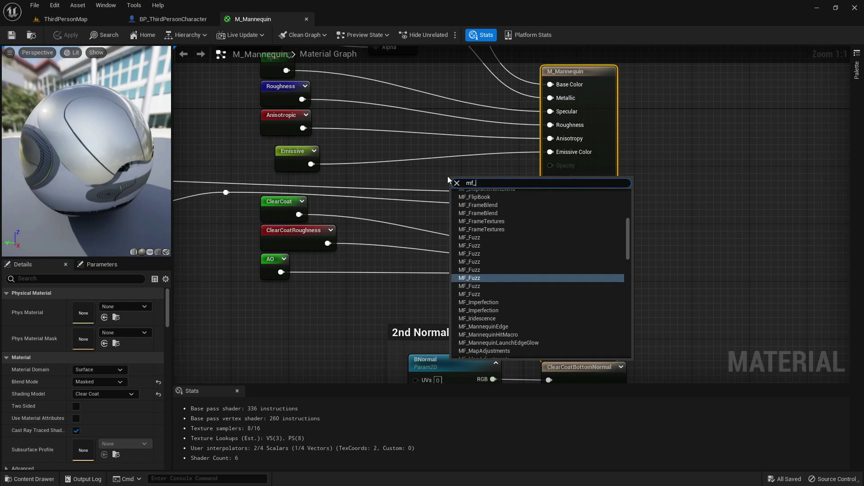
{"action": "left_click", "coordinate": [436, 181]}
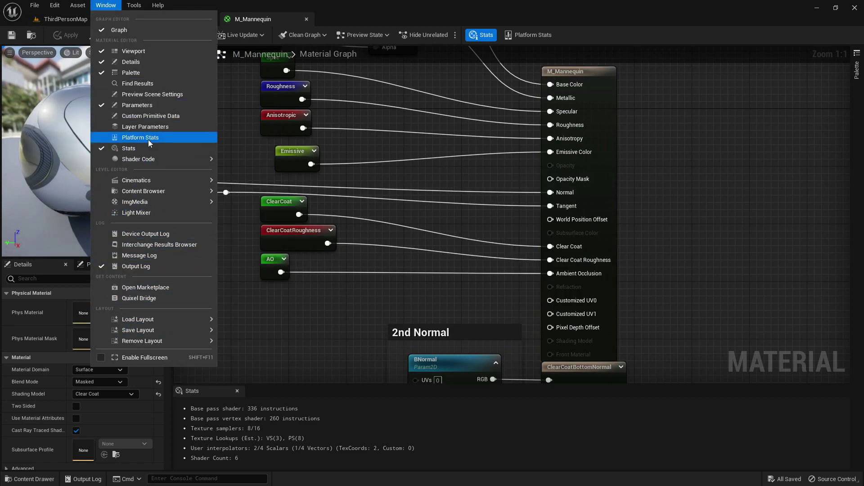
Step: Browse a second content browser to the UGC plugin's Blueprints/Misc/Dithering folder
{"action": "left_click", "coordinate": [264, 206]}
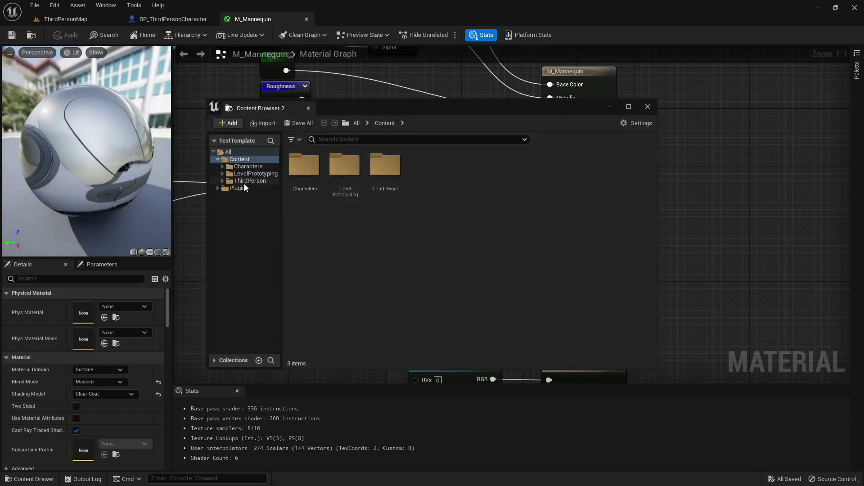
{"action": "left_click", "coordinate": [218, 189]}
{"action": "left_click", "coordinate": [254, 197]}
{"action": "double_click", "coordinate": [311, 180]}
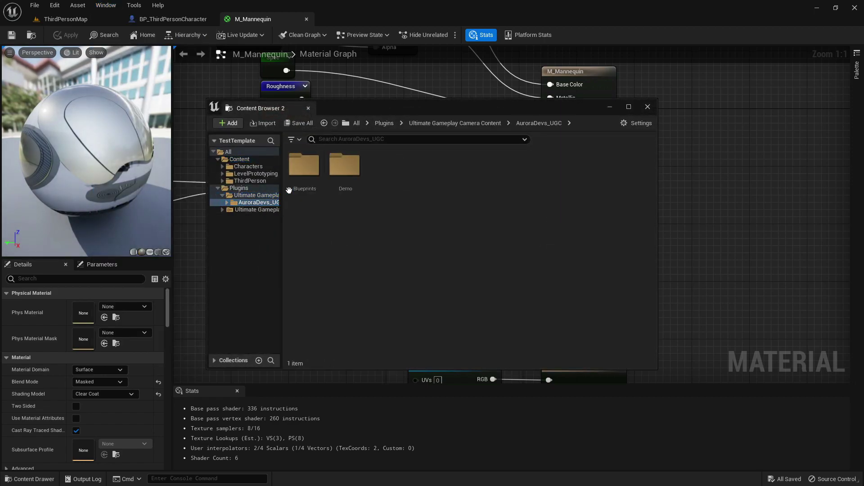
{"action": "double_click", "coordinate": [311, 186]}
{"action": "double_click", "coordinate": [311, 186]}
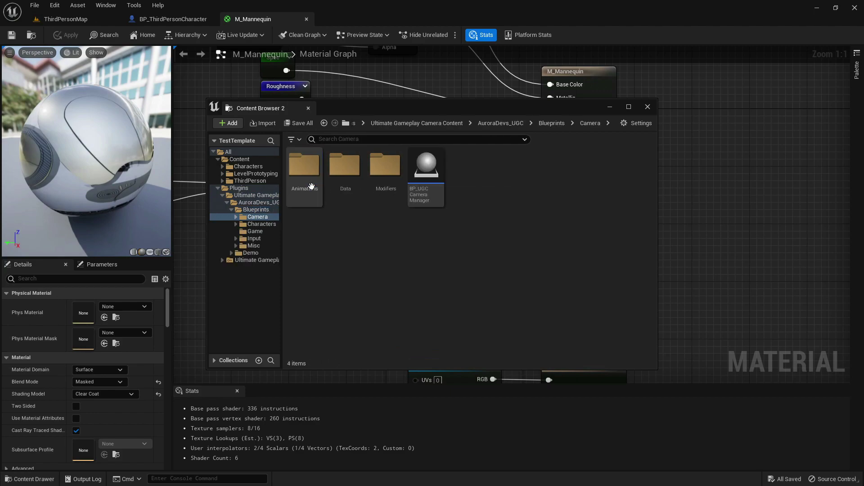
{"action": "left_click", "coordinate": [254, 210]}
{"action": "left_click", "coordinate": [257, 202]}
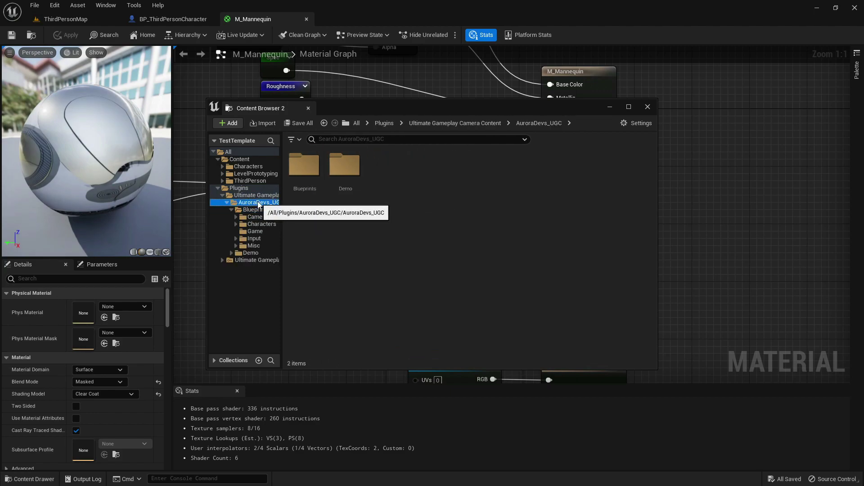
{"action": "double_click", "coordinate": [305, 180]}
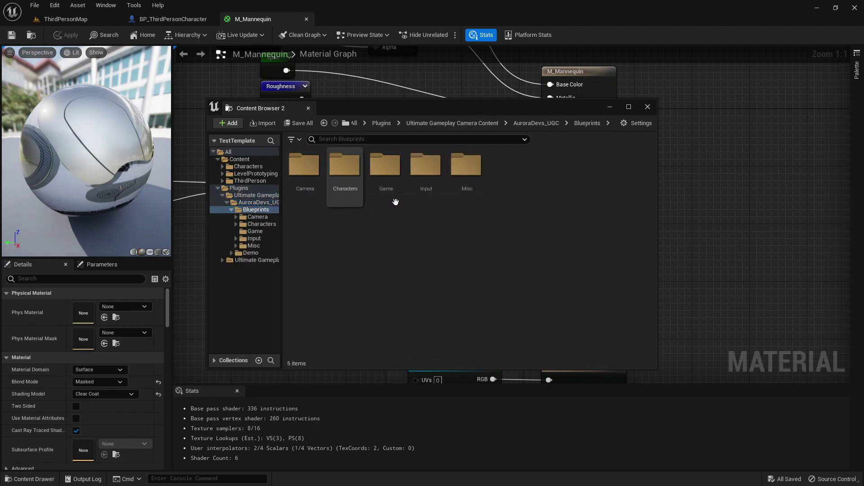
{"action": "double_click", "coordinate": [472, 195]}
{"action": "left_click", "coordinate": [346, 191]}
{"action": "double_click", "coordinate": [346, 191]}
Step: Place MF_CameraDithering_Whole, wire its Result to Opacity Mask, save, and return to the level
{"action": "left_click_drag", "start_coordinate": [304, 167], "coordinate": [550, 178]}
{"action": "left_click", "coordinate": [648, 107]}
{"action": "left_click_drag", "start_coordinate": [483, 215], "coordinate": [491, 165]}
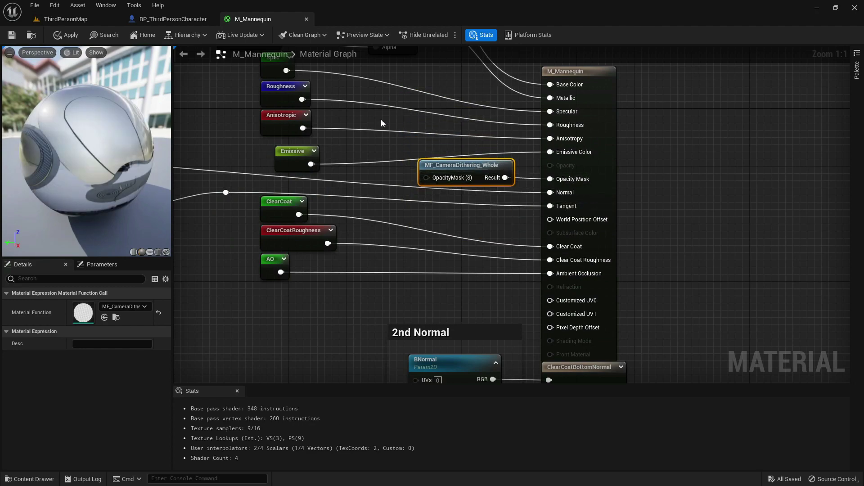
{"action": "left_click", "coordinate": [11, 36]}
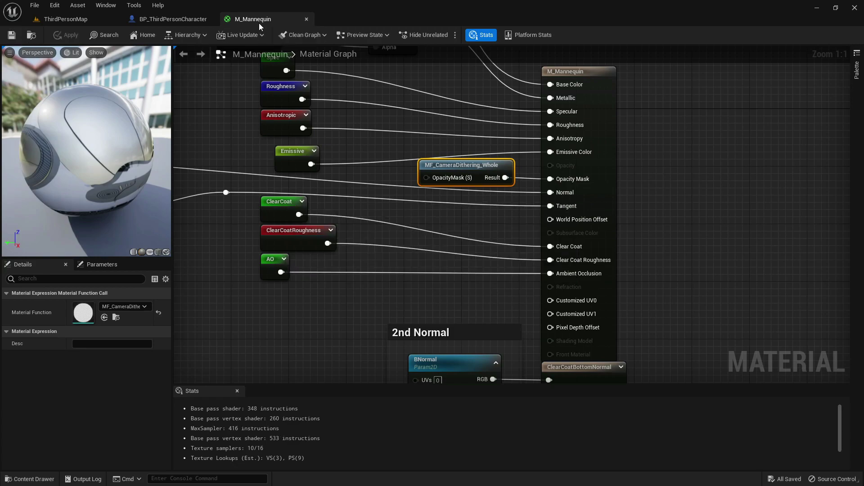
{"action": "middle_click", "coordinate": [258, 23]}
{"action": "left_click", "coordinate": [72, 24]}
Step: Select all three blue cubes and set them to a Custom collision preset that overlaps Camera
{"action": "left_click", "coordinate": [454, 249], "text": "ctrl"}
{"action": "left_click", "coordinate": [426, 296], "text": "ctrl"}
{"action": "left_click", "coordinate": [645, 51]}
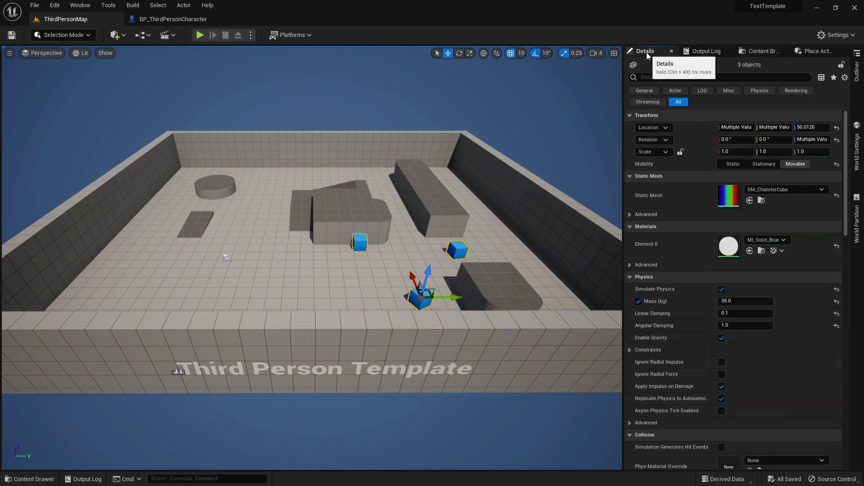
{"action": "scroll", "coordinate": [671, 266], "scroll_direction": "down", "scroll_amount": 3}
{"action": "scroll", "coordinate": [670, 269], "scroll_direction": "down", "scroll_amount": 2}
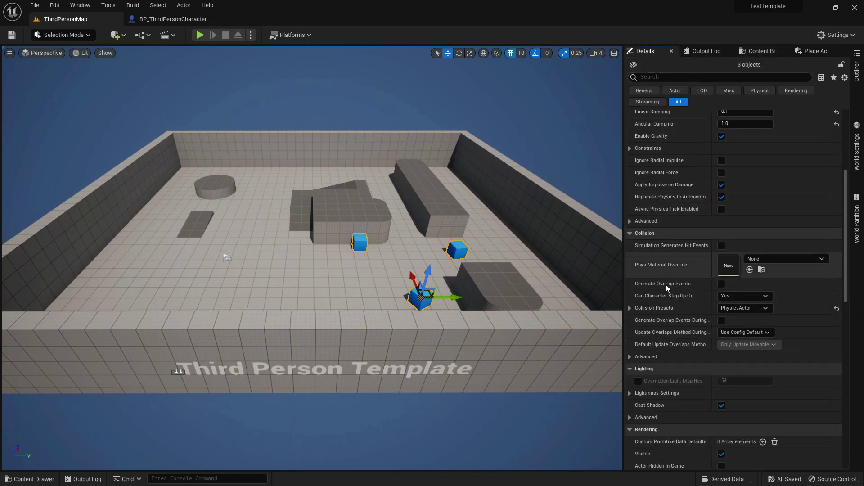
{"action": "left_click", "coordinate": [631, 307]}
{"action": "scroll", "coordinate": [673, 316], "scroll_direction": "down", "scroll_amount": 2}
{"action": "left_click", "coordinate": [741, 253]}
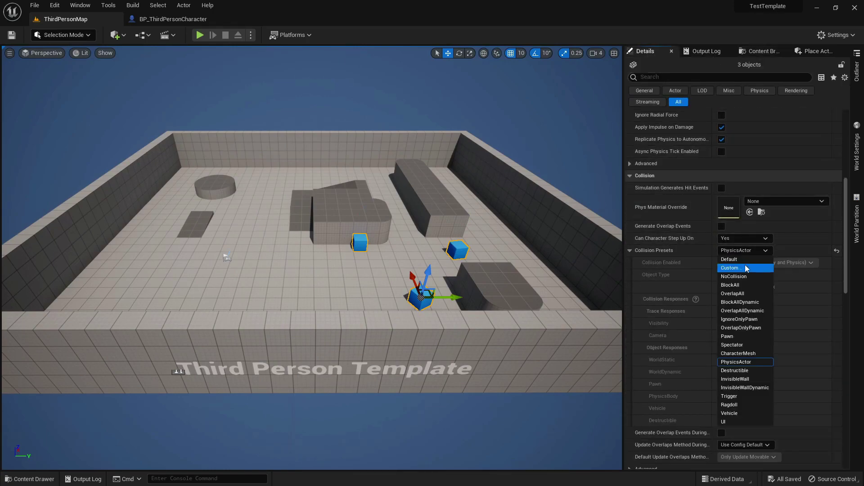
{"action": "left_click", "coordinate": [745, 263]}
{"action": "left_click", "coordinate": [744, 337]}
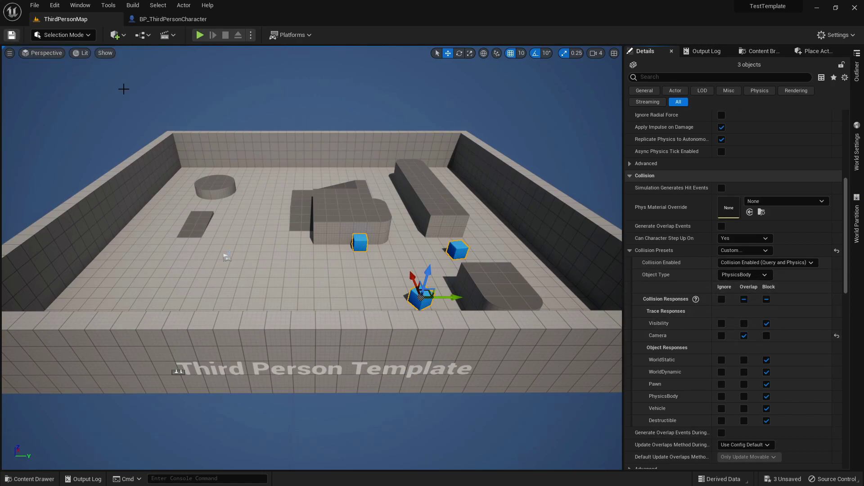
{"action": "scroll", "coordinate": [688, 318], "scroll_direction": "up", "scroll_amount": 7}
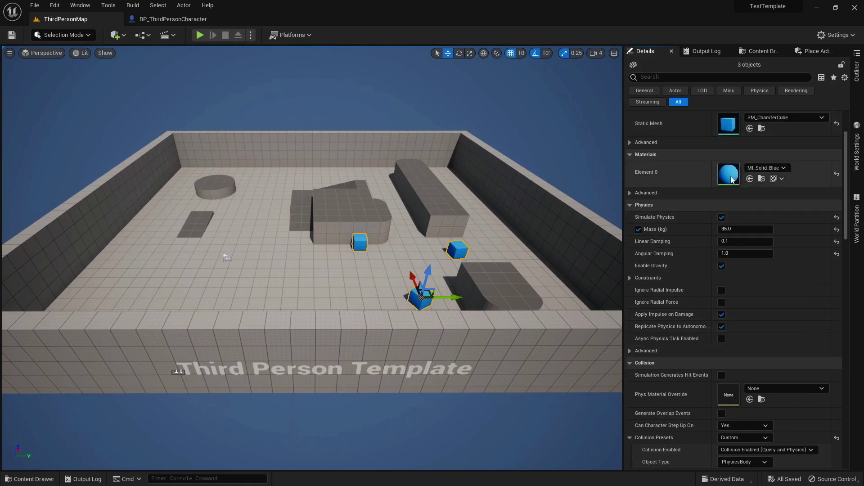
Step: Open M_Solid via MI_Solid_Blue and M_Mannequin via the character's MI_Quinn_01
{"action": "double_click", "coordinate": [730, 175]}
{"action": "double_click", "coordinate": [722, 199]}
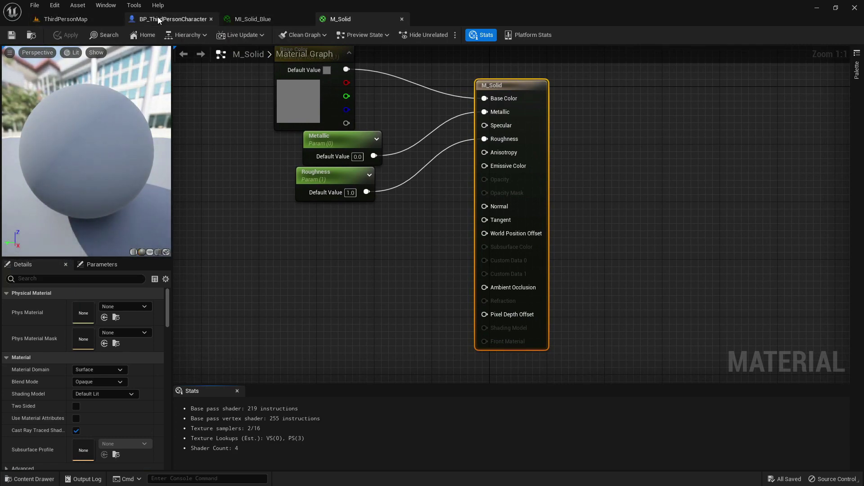
{"action": "left_click", "coordinate": [157, 18]}
{"action": "double_click", "coordinate": [737, 211]}
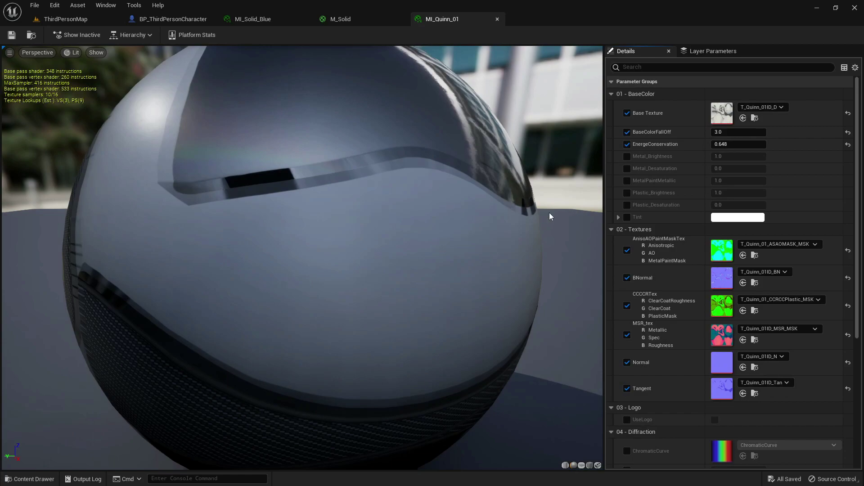
{"action": "scroll", "coordinate": [747, 426], "scroll_direction": "down", "scroll_amount": 5}
{"action": "double_click", "coordinate": [716, 402]}
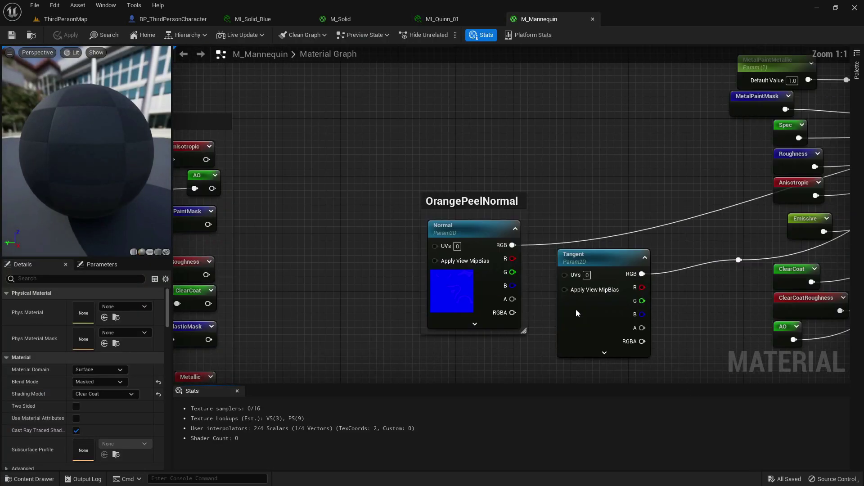
Step: Copy MF_CameraDithering_Whole from M_Mannequin into M_Solid and wire its Result to Opacity Mask
{"action": "right_click", "coordinate": [428, 312]}
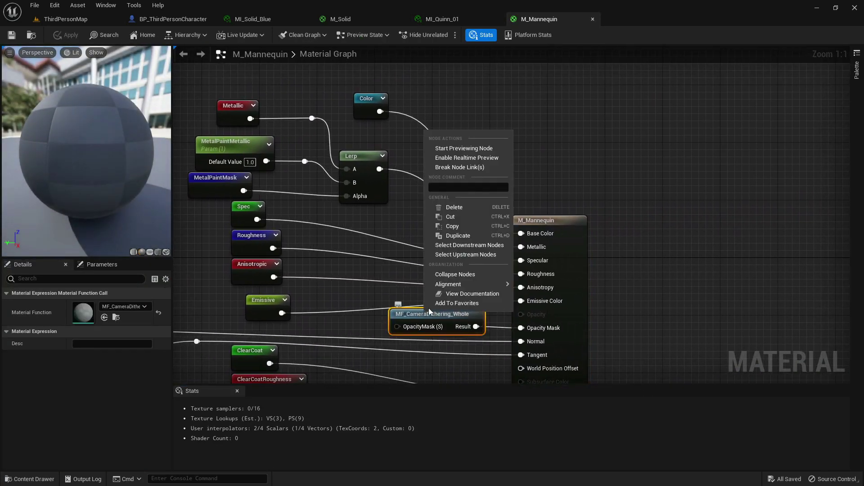
{"action": "left_click", "coordinate": [451, 229]}
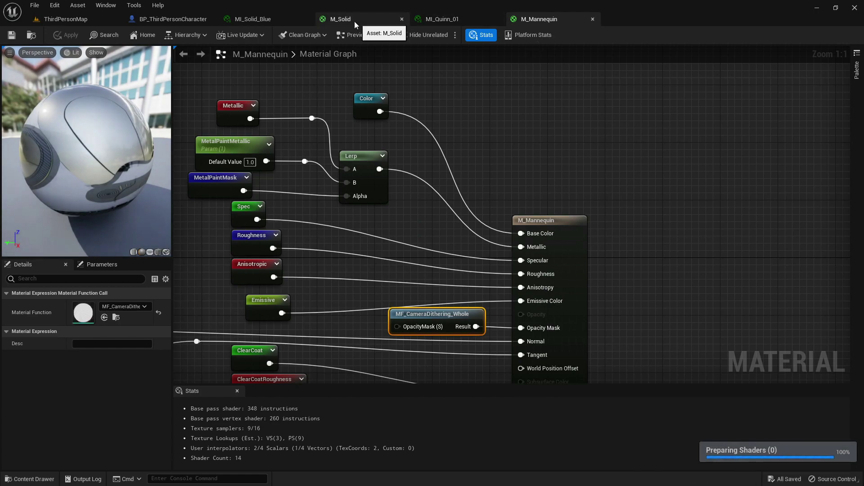
{"action": "left_click", "coordinate": [337, 21]}
{"action": "right_click", "coordinate": [370, 246]}
{"action": "left_click", "coordinate": [361, 241]}
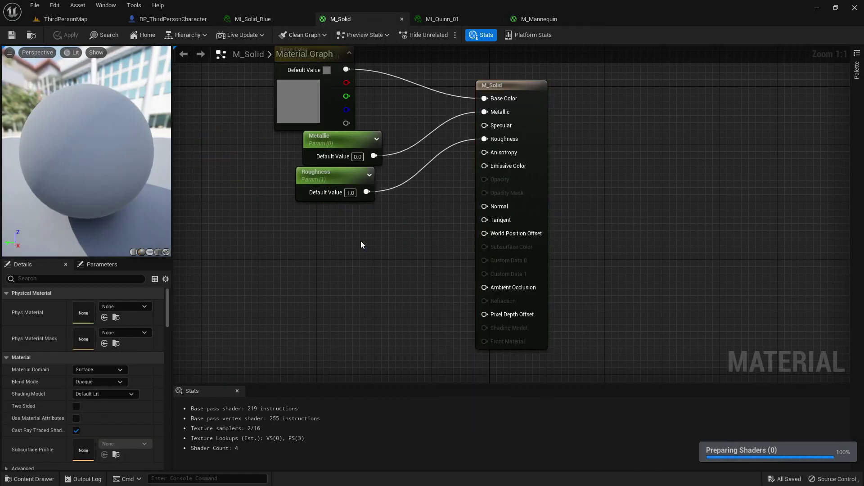
{"action": "key", "text": "ctrl+v"}
{"action": "left_click_drag", "start_coordinate": [442, 258], "coordinate": [485, 193]}
{"action": "left_click_drag", "start_coordinate": [424, 245], "coordinate": [396, 224]}
Step: Keep M_Solid's domain as Surface, set Blend Mode to Masked, and save it
{"action": "left_click", "coordinate": [525, 195]}
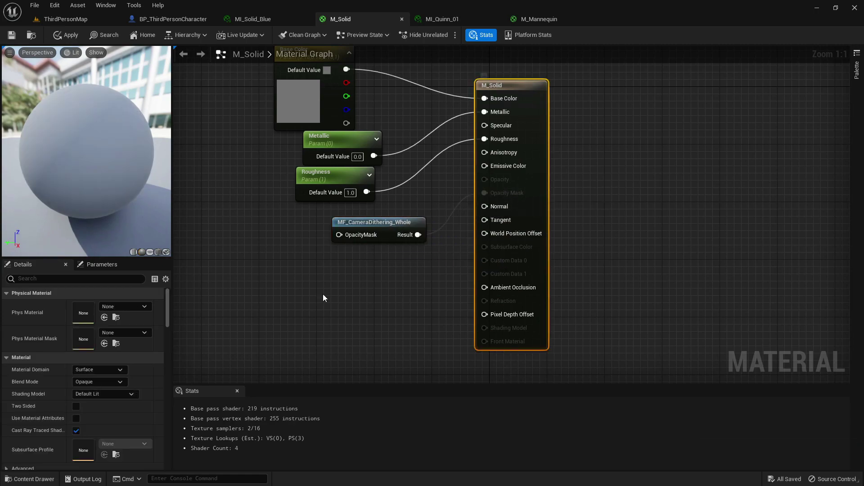
{"action": "left_click", "coordinate": [88, 371]}
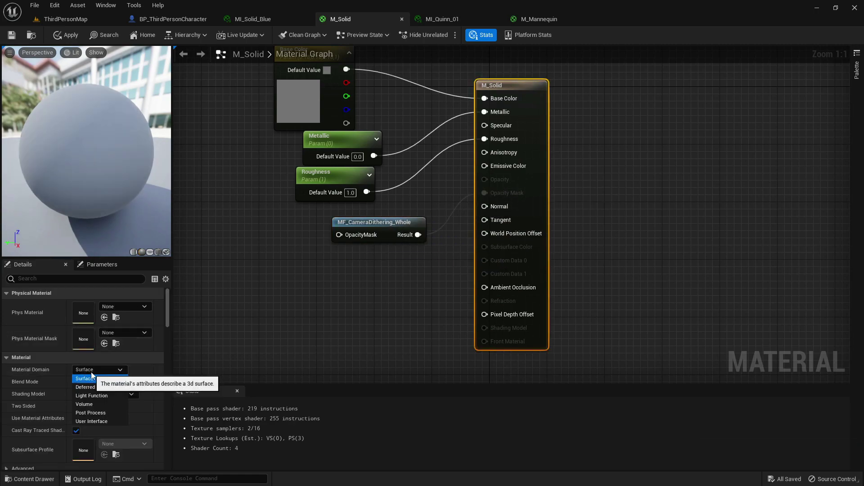
{"action": "left_click", "coordinate": [91, 371]}
{"action": "left_click", "coordinate": [101, 382]}
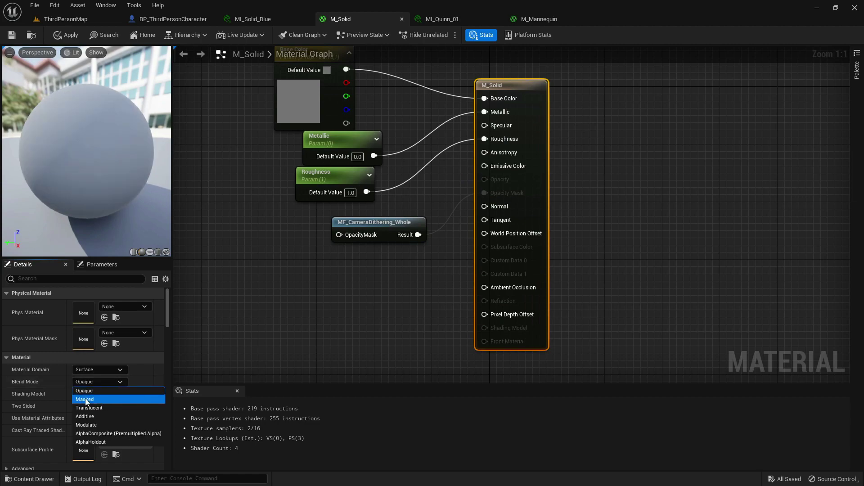
{"action": "left_click", "coordinate": [89, 401]}
{"action": "left_click", "coordinate": [13, 36]}
Step: Close the four material editors and return to ThirdPersonMap
{"action": "middle_click", "coordinate": [359, 22]}
{"action": "middle_click", "coordinate": [356, 20]}
{"action": "middle_click", "coordinate": [356, 20]}
{"action": "middle_click", "coordinate": [268, 20]}
{"action": "left_click", "coordinate": [75, 23]}
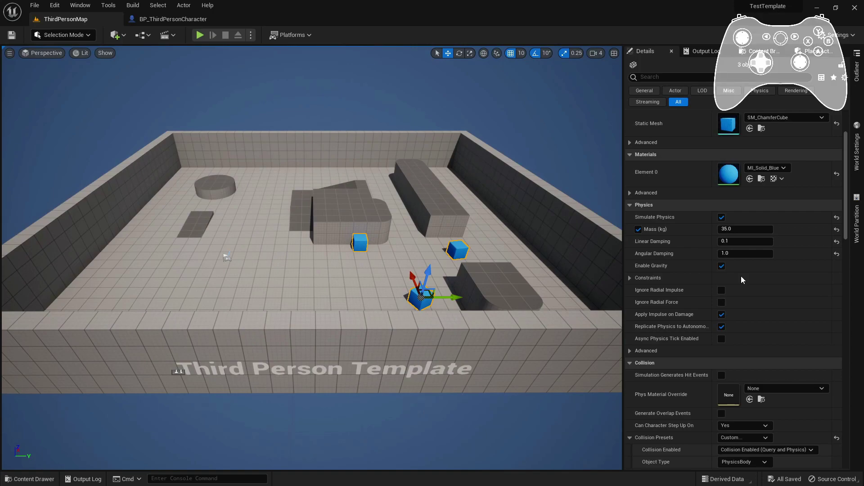
Step: Play-test the level briefly, then open BP_ThirdPersonCharacter from the ThirdPerson Blueprints folder
{"action": "left_click", "coordinate": [200, 35]}
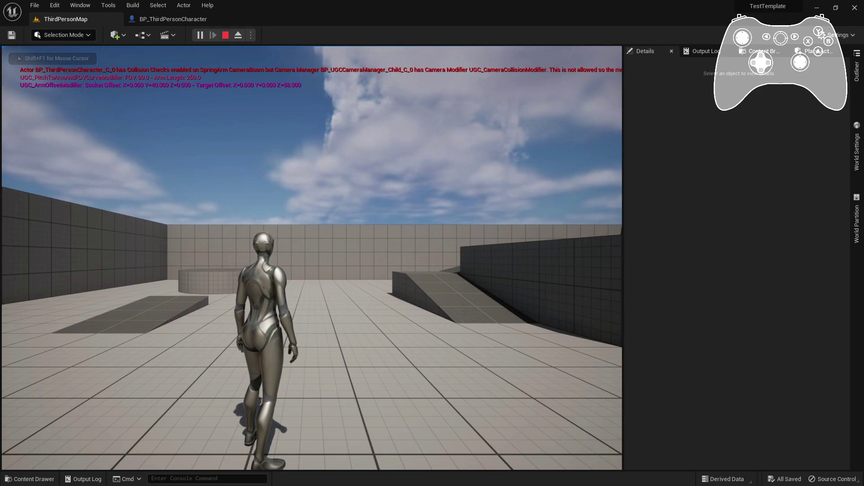
{"action": "key", "text": "Escape"}
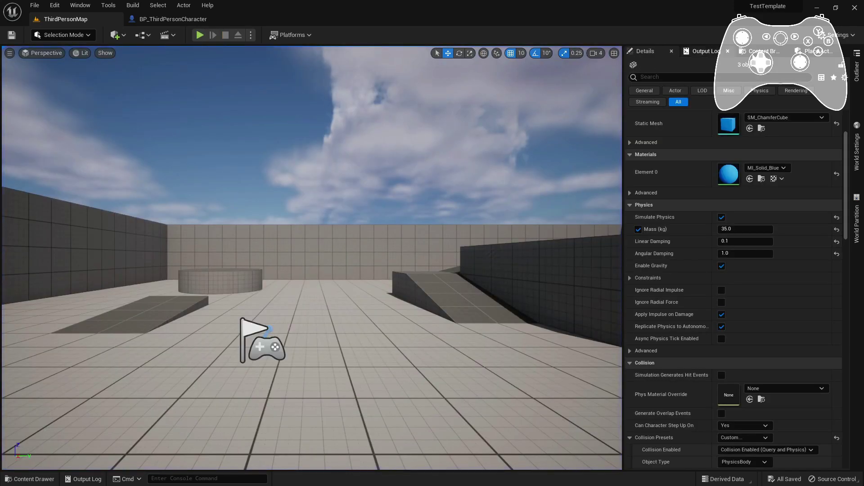
{"action": "left_click", "coordinate": [763, 51]}
{"action": "left_click", "coordinate": [669, 129]}
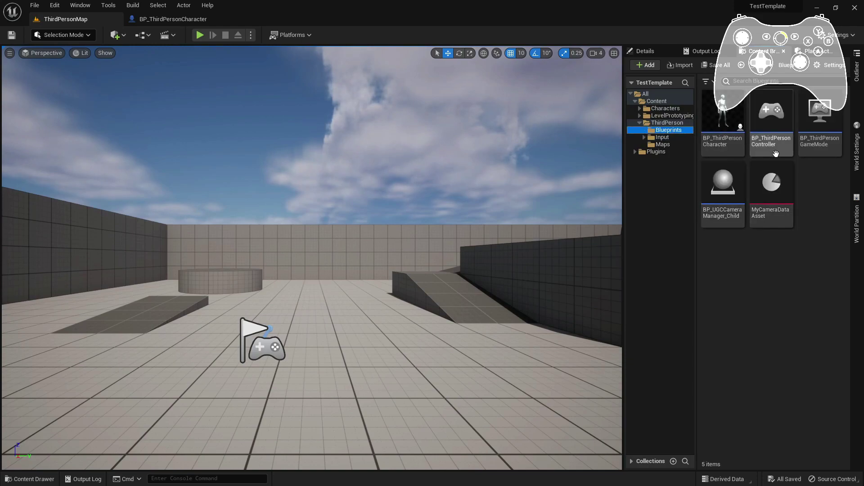
{"action": "double_click", "coordinate": [723, 115]}
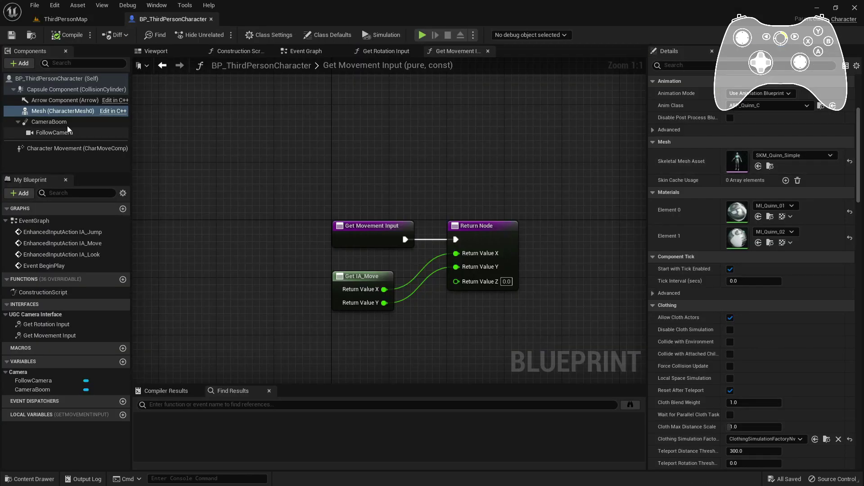
Step: Uncheck Do Collision Test on the CameraBoom and close the Blueprint
{"action": "left_click", "coordinate": [61, 121]}
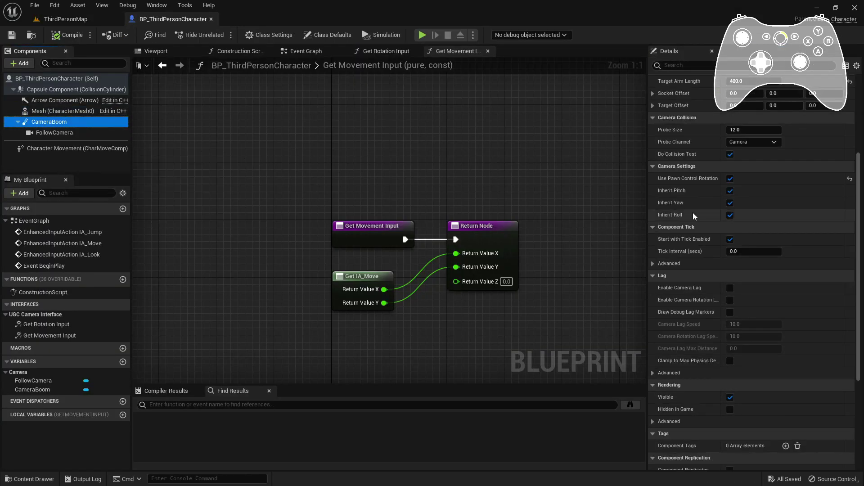
{"action": "scroll", "coordinate": [688, 315], "scroll_direction": "down", "scroll_amount": 2}
{"action": "scroll", "coordinate": [687, 357], "scroll_direction": "up", "scroll_amount": 4}
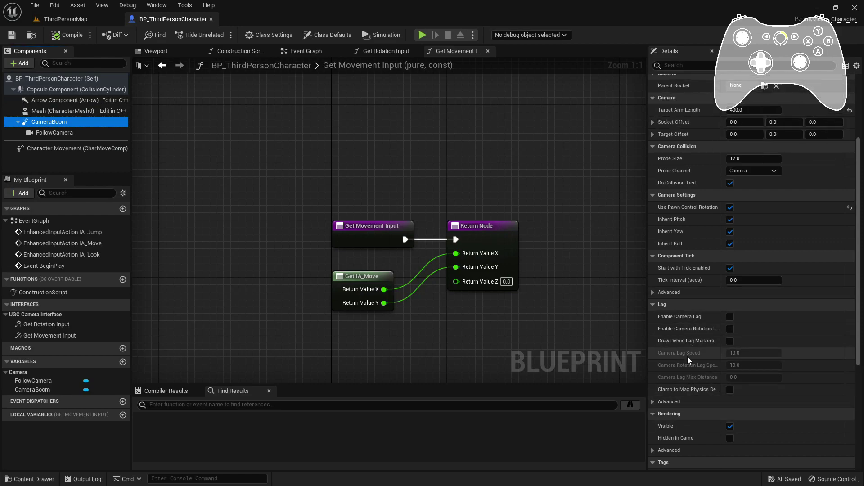
{"action": "scroll", "coordinate": [687, 357], "scroll_direction": "up", "scroll_amount": 2}
{"action": "left_click", "coordinate": [731, 226]}
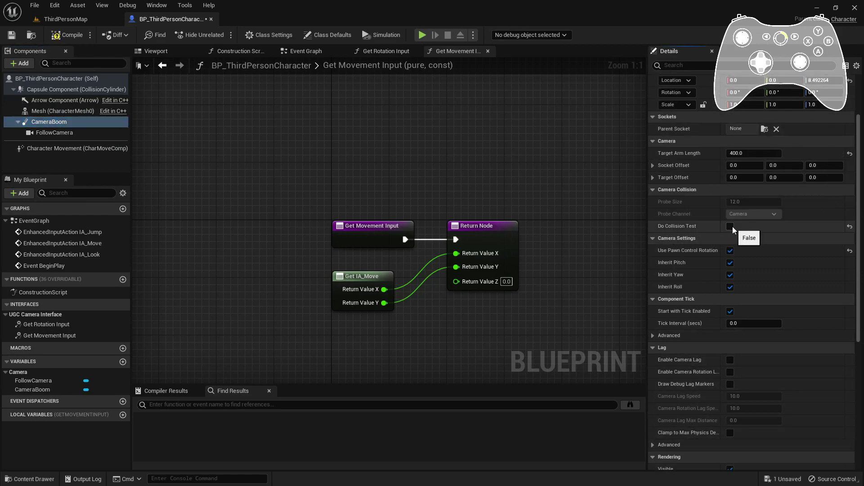
{"action": "left_click", "coordinate": [211, 19]}
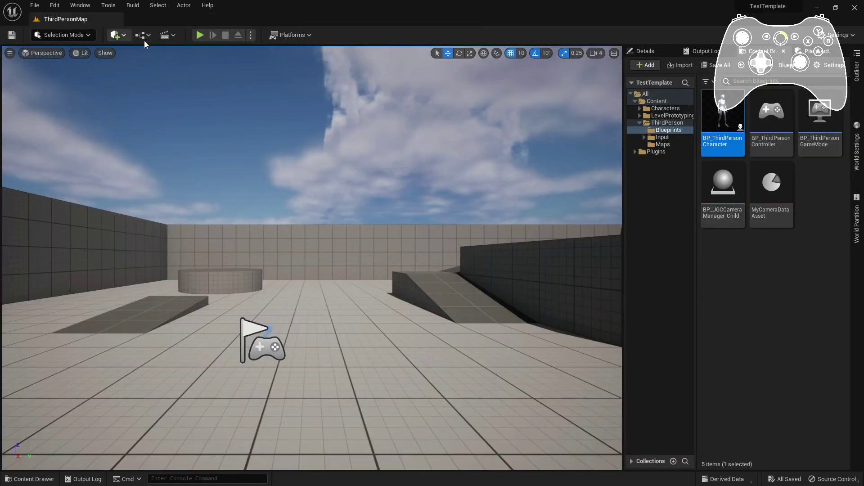
{"action": "left_click", "coordinate": [199, 35]}
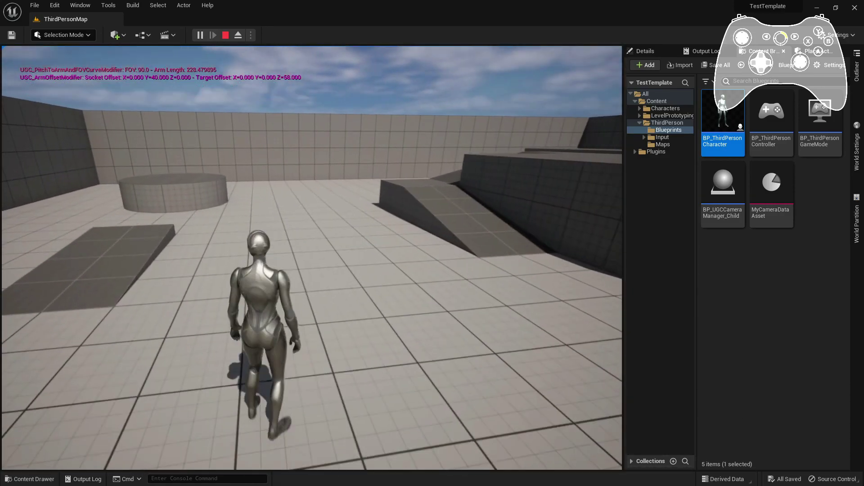
{"action": "key", "text": "Escape"}
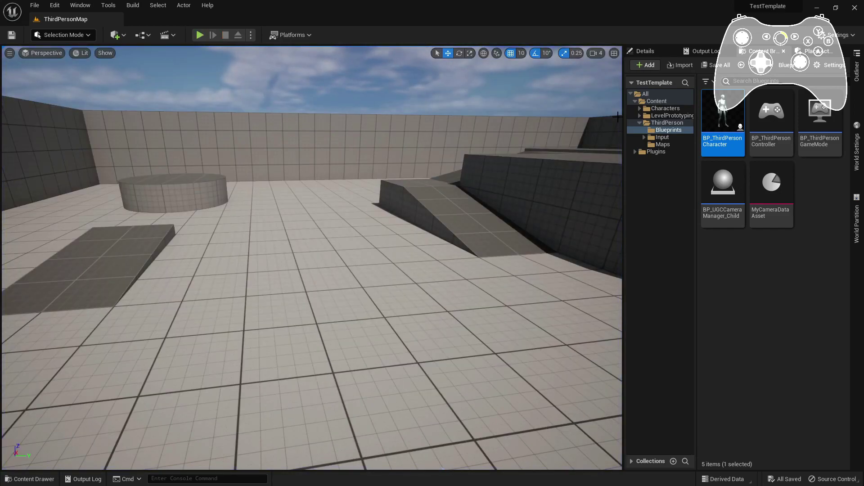
Step: Add a Debug Key X event to BP_ThirdPersonCharacter's Event Graph
{"action": "double_click", "coordinate": [723, 113]}
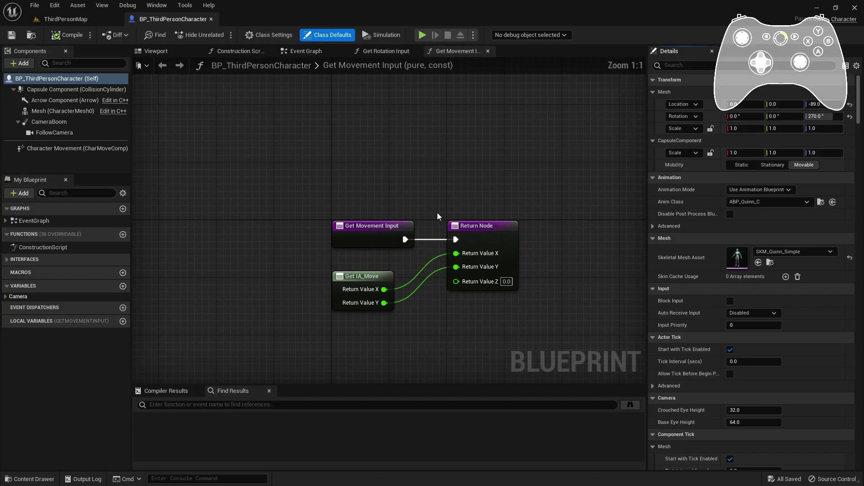
{"action": "left_click", "coordinate": [305, 51]}
{"action": "scroll", "coordinate": [421, 153], "scroll_direction": "down", "scroll_amount": 5}
{"action": "scroll", "coordinate": [369, 239], "scroll_direction": "up", "scroll_amount": 3}
{"action": "right_click", "coordinate": [317, 221]}
{"action": "type", "text": "debug x"}
{"action": "key", "text": "Return"}
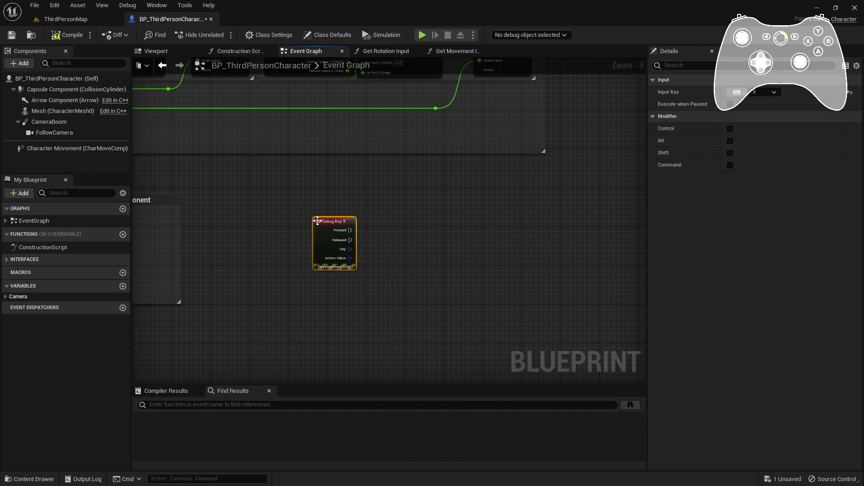
Step: Add a Get Player Camera Manager node beside the Debug Key X event
{"action": "right_click", "coordinate": [349, 290]}
{"action": "type", "text": "player cam"}
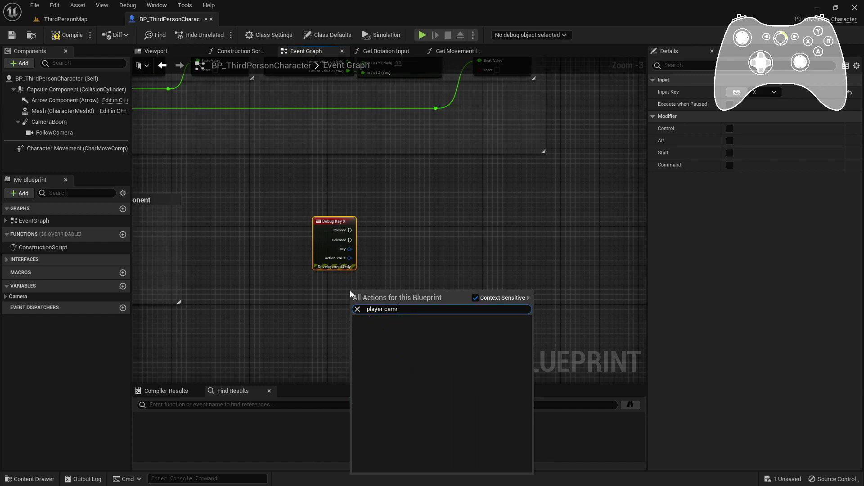
{"action": "key", "text": "Return"}
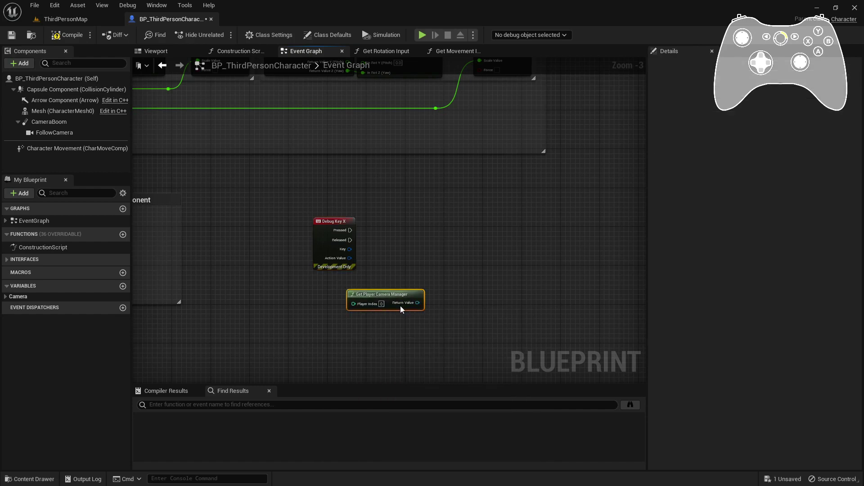